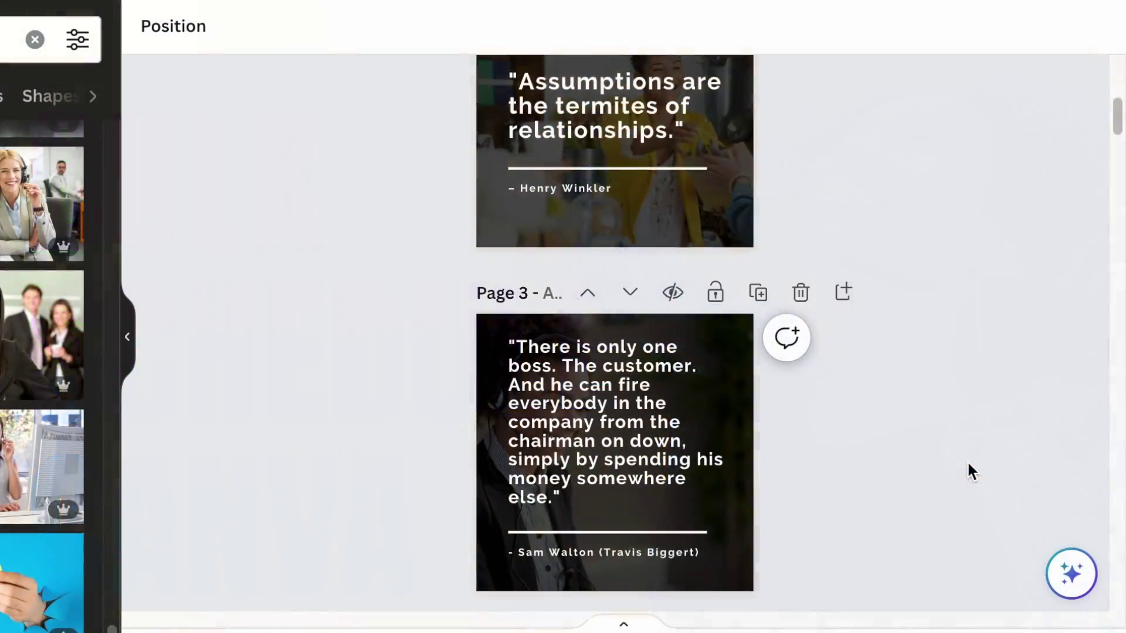
scroll(967, 460, down, 3)
scroll(967, 460, up, 1)
scroll(967, 460, up, 6)
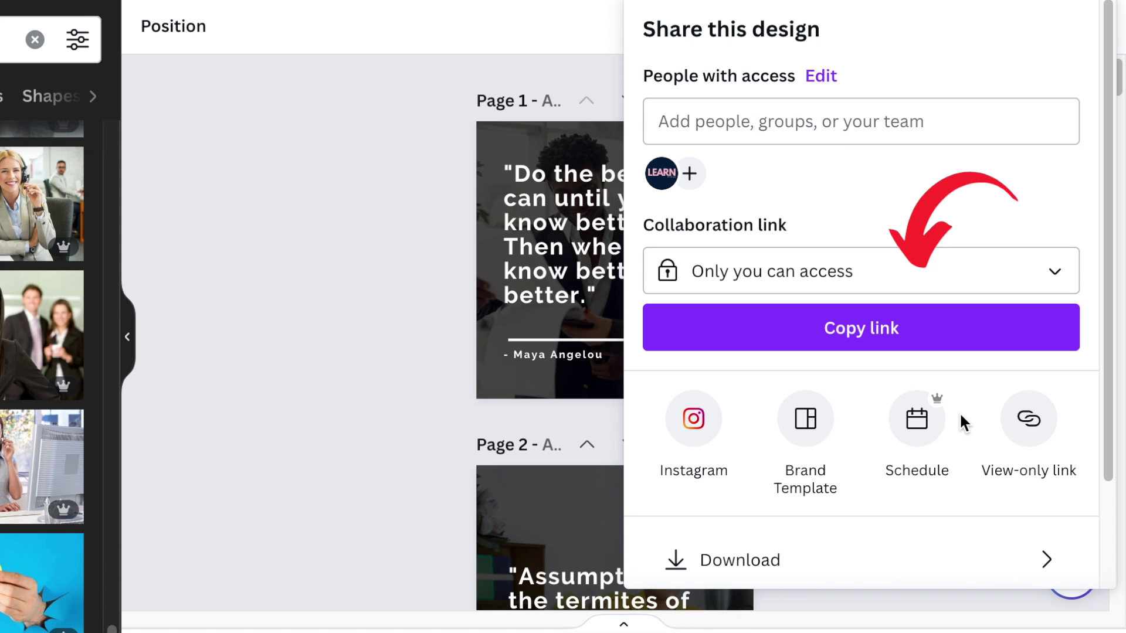
scroll(960, 411, down, 3)
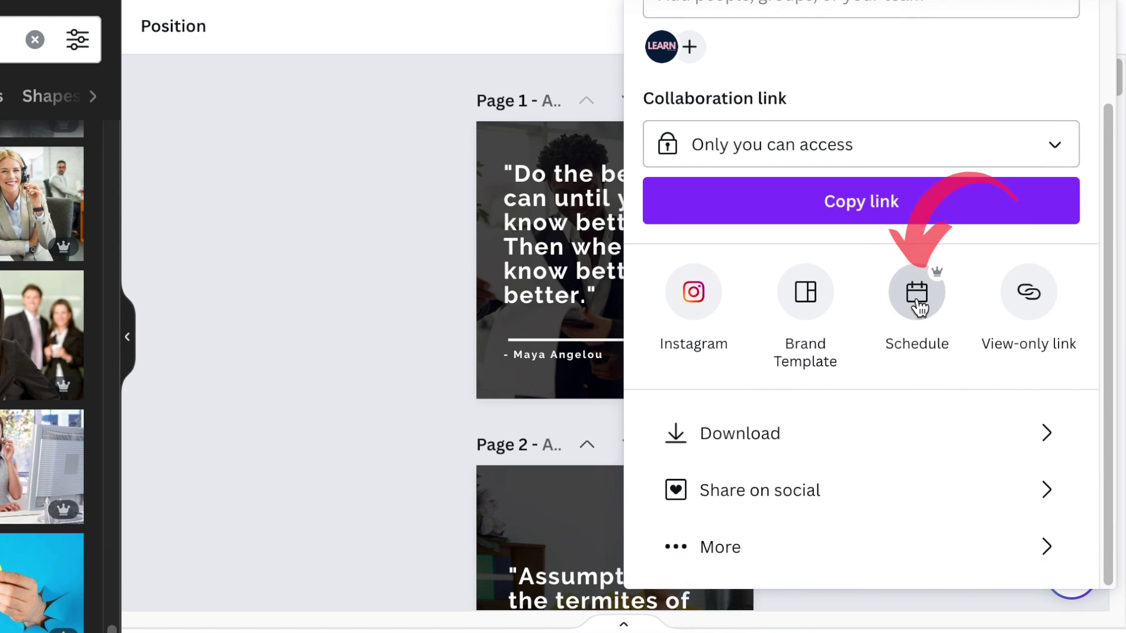
Step: Choose the Schedule option from the share panel for the bulk quote design
click(918, 304)
scroll(966, 440, down, 1)
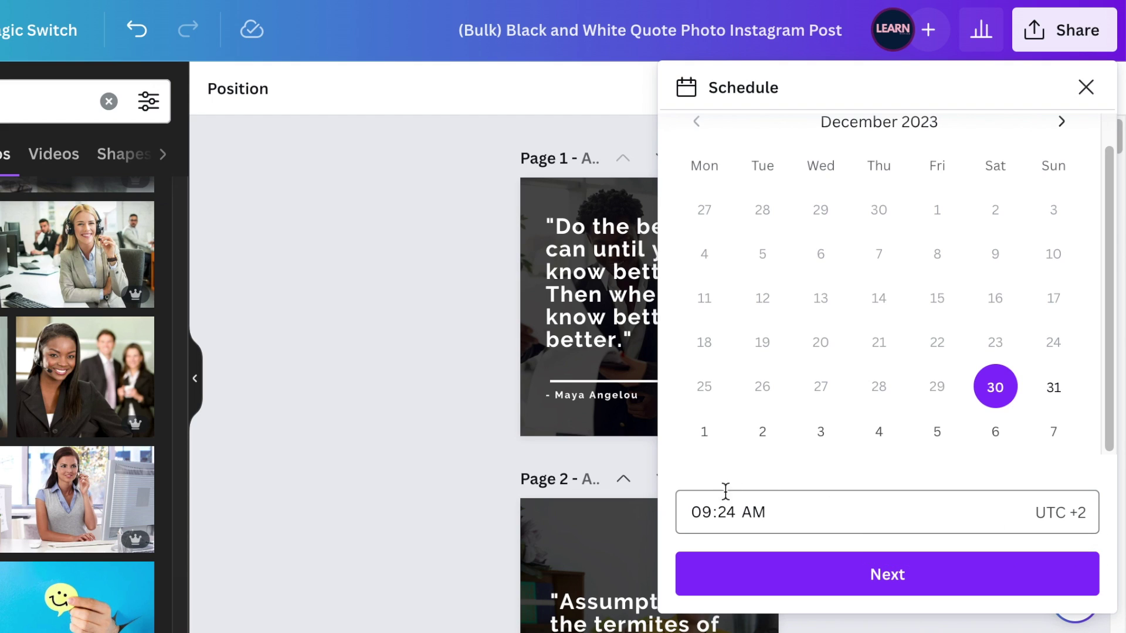
Step: Set the publish time to Dec 30 at 11:00 AM and bring up the channel list
click(726, 513)
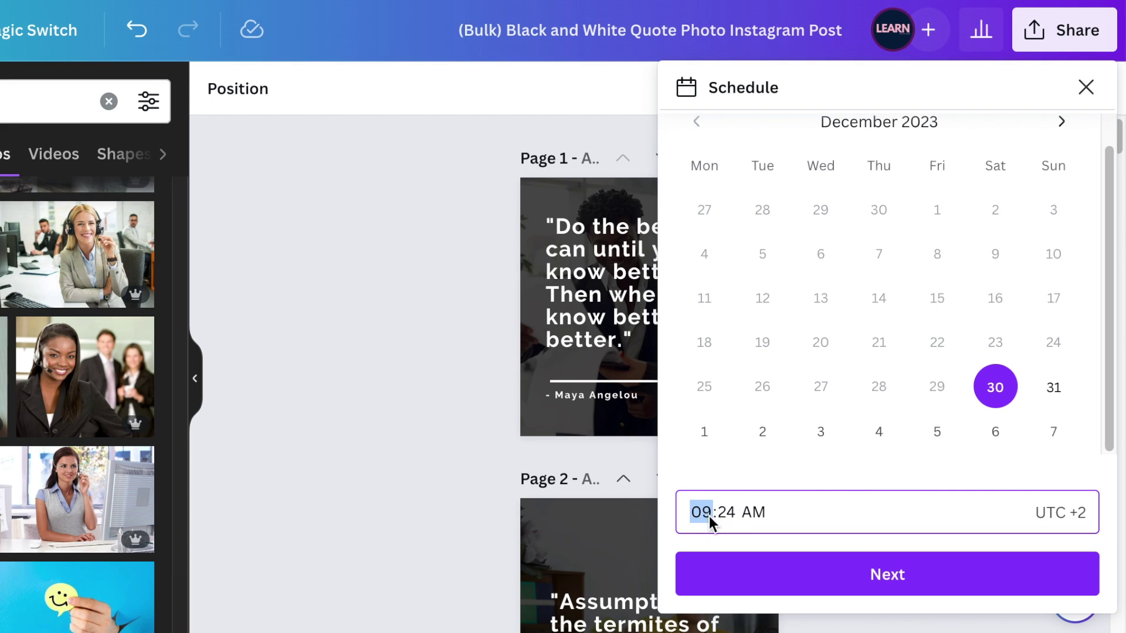
text(11:00)
click(887, 574)
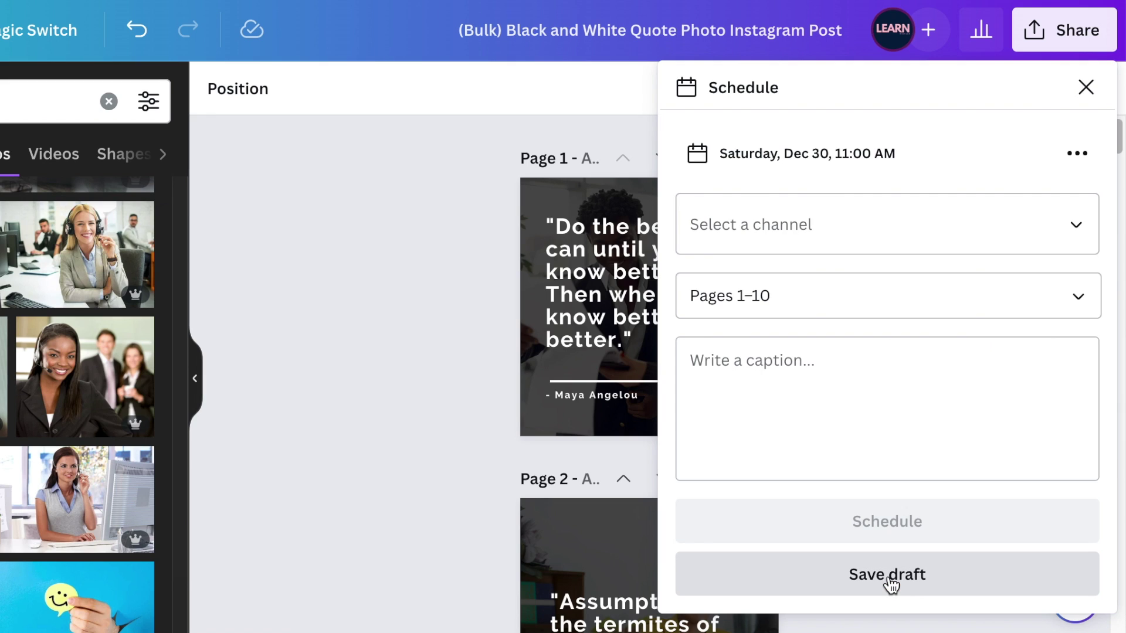
click(1078, 227)
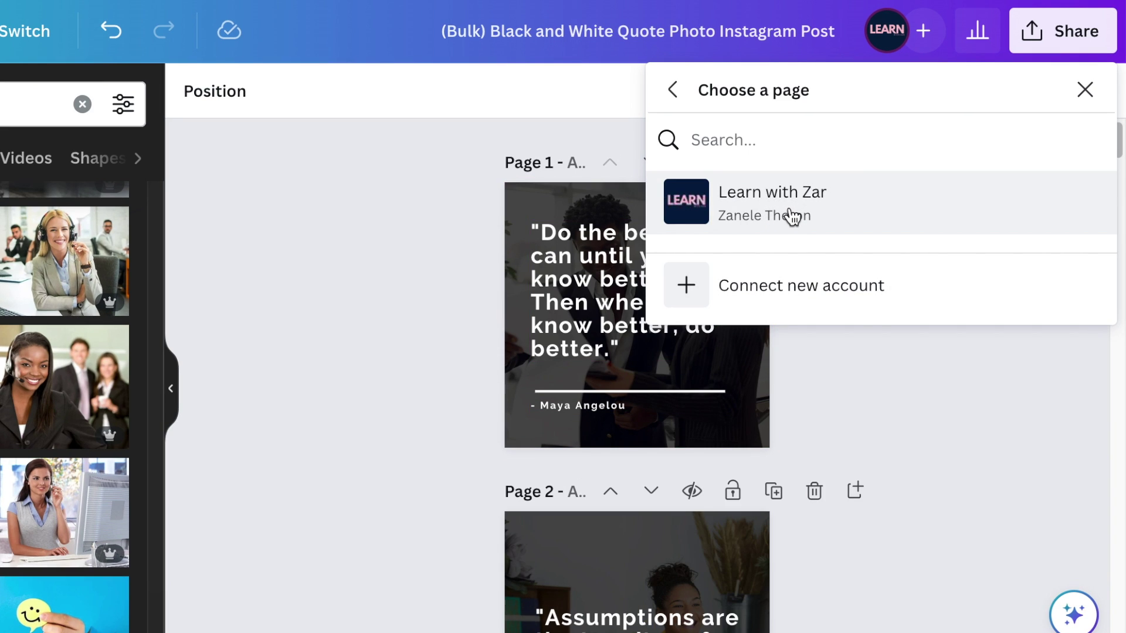
Step: Select the Learn with Zar Facebook page as the posting channel and verify the choice
click(792, 217)
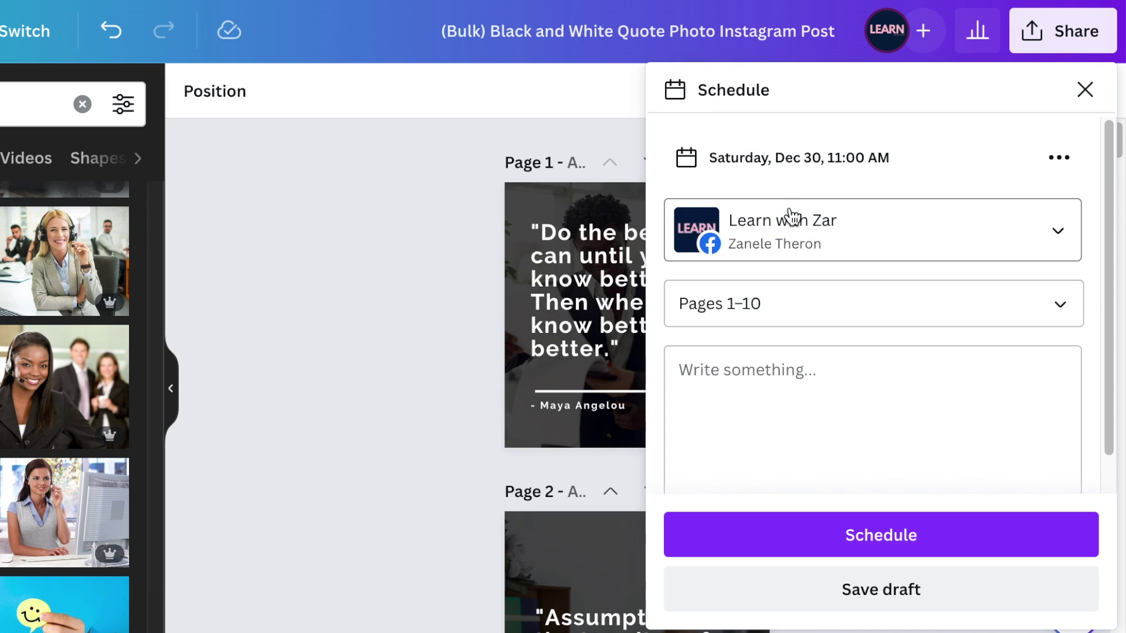
click(1054, 238)
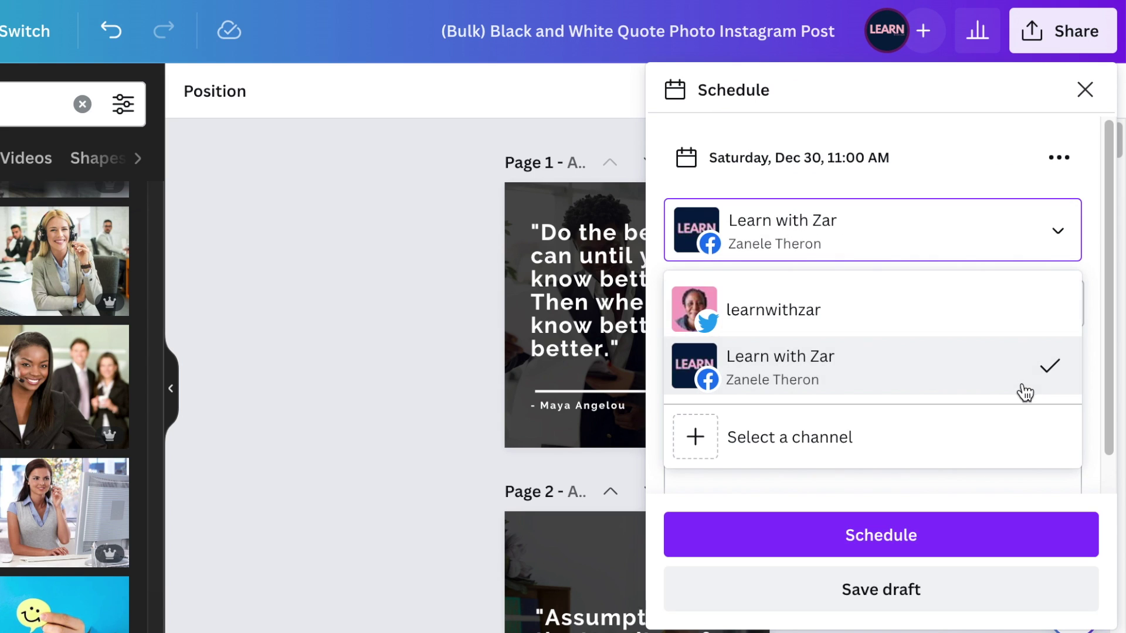
click(1016, 367)
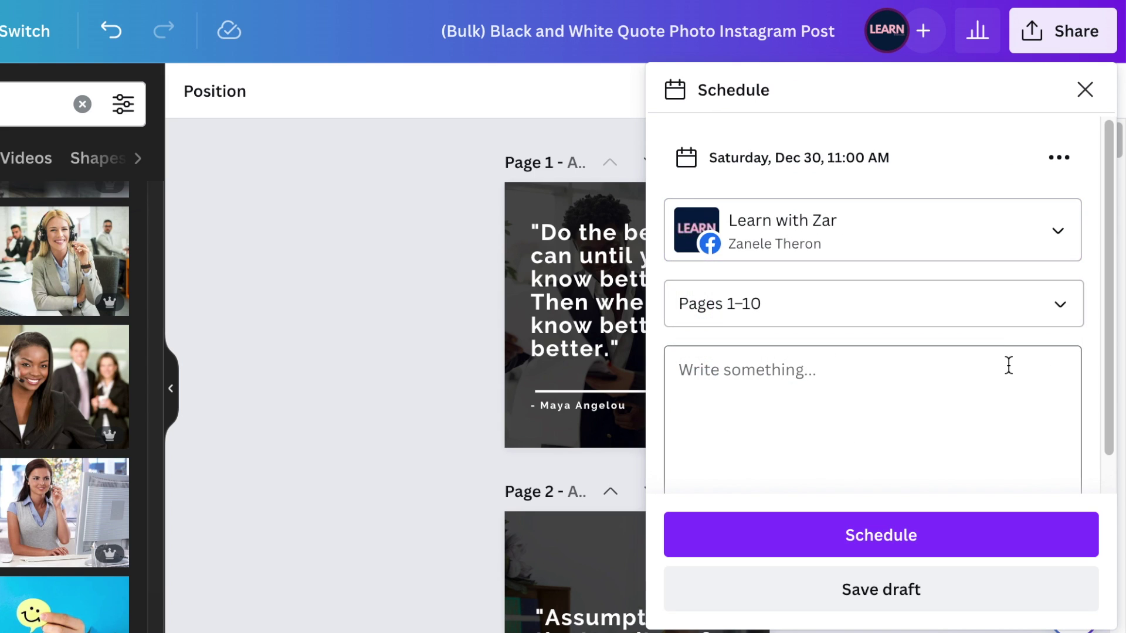
Step: Clear pages 1 through 10 from the post's page selection
click(1061, 304)
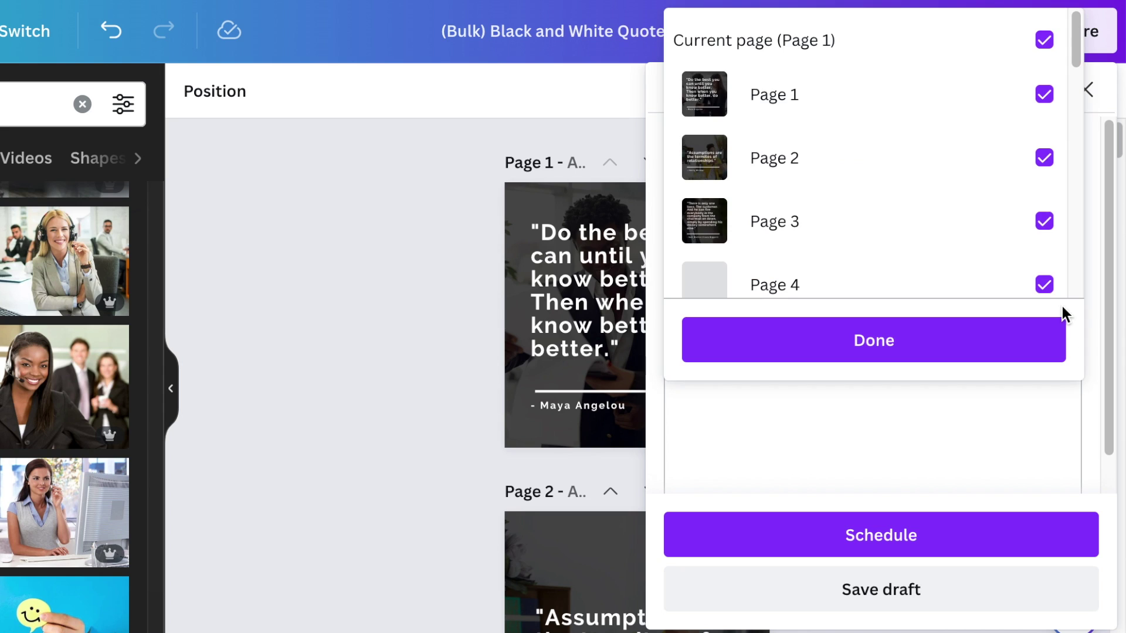
click(1044, 39)
click(1044, 94)
click(1044, 158)
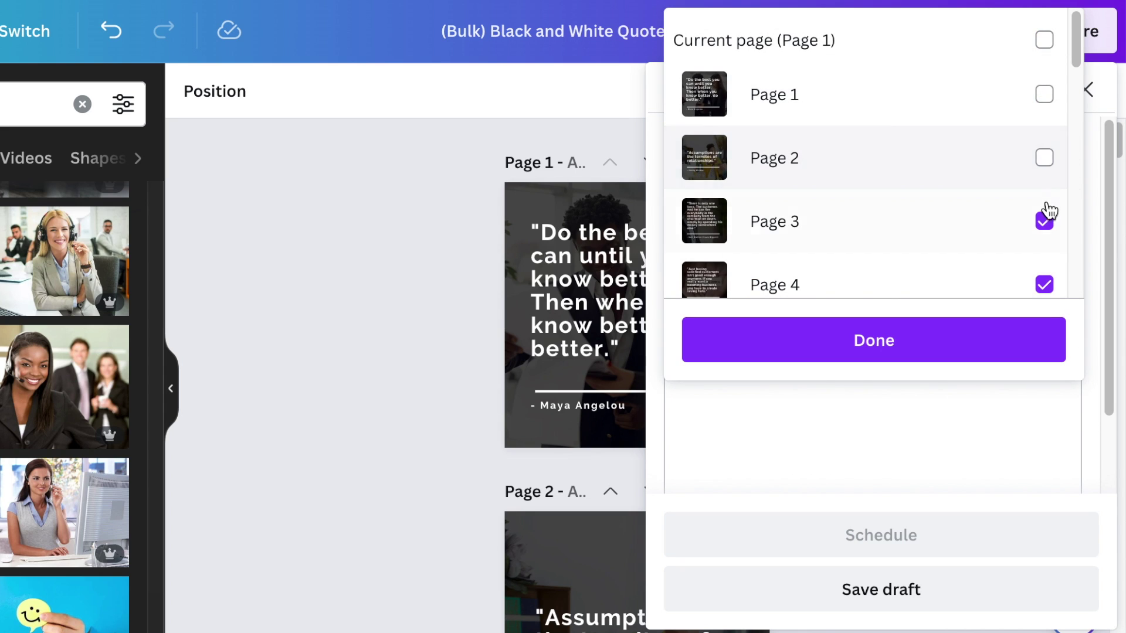
click(1044, 222)
click(1044, 285)
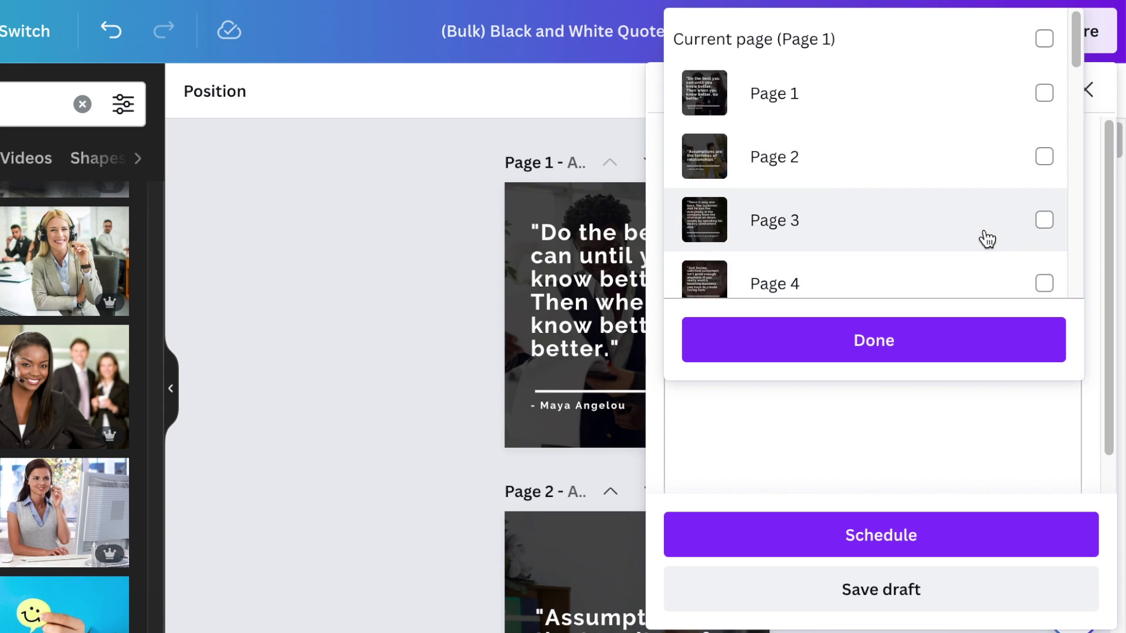
scroll(988, 238, down, 3)
scroll(988, 238, up, 1)
click(1044, 103)
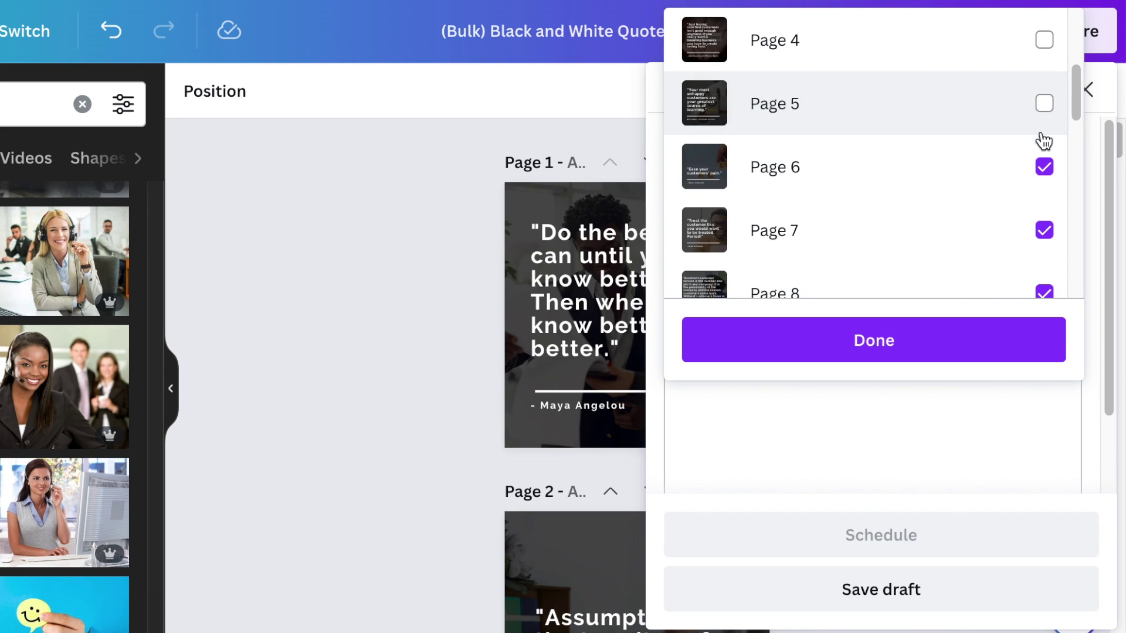
scroll(1045, 132, down, 1)
click(1044, 117)
scroll(1044, 131, down, 1)
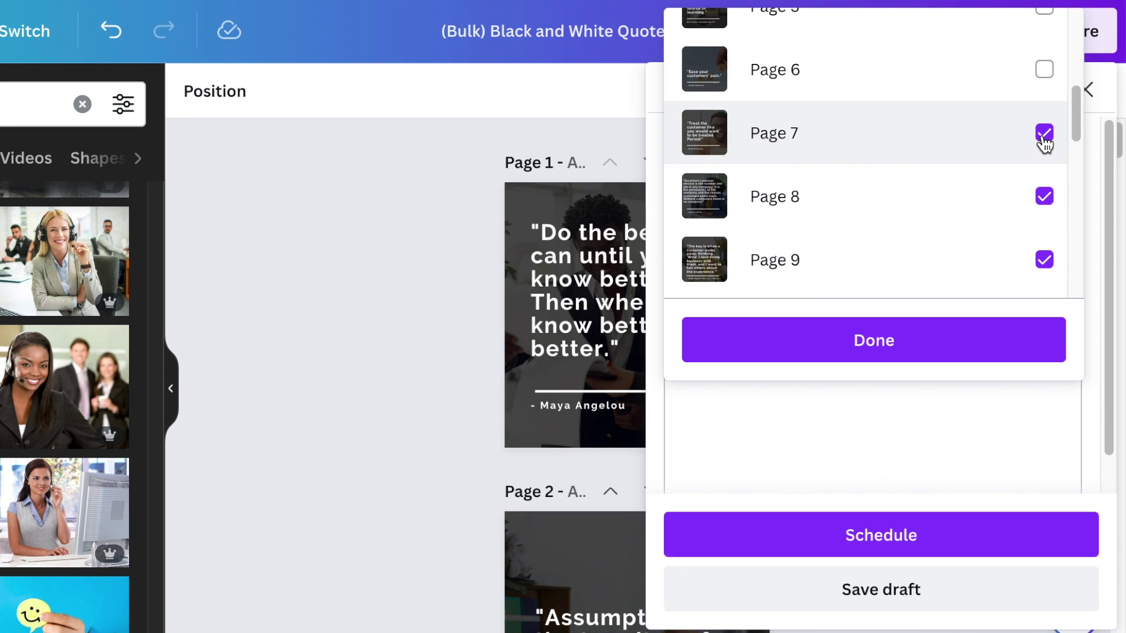
click(1044, 156)
click(1044, 202)
scroll(1043, 202, down, 2)
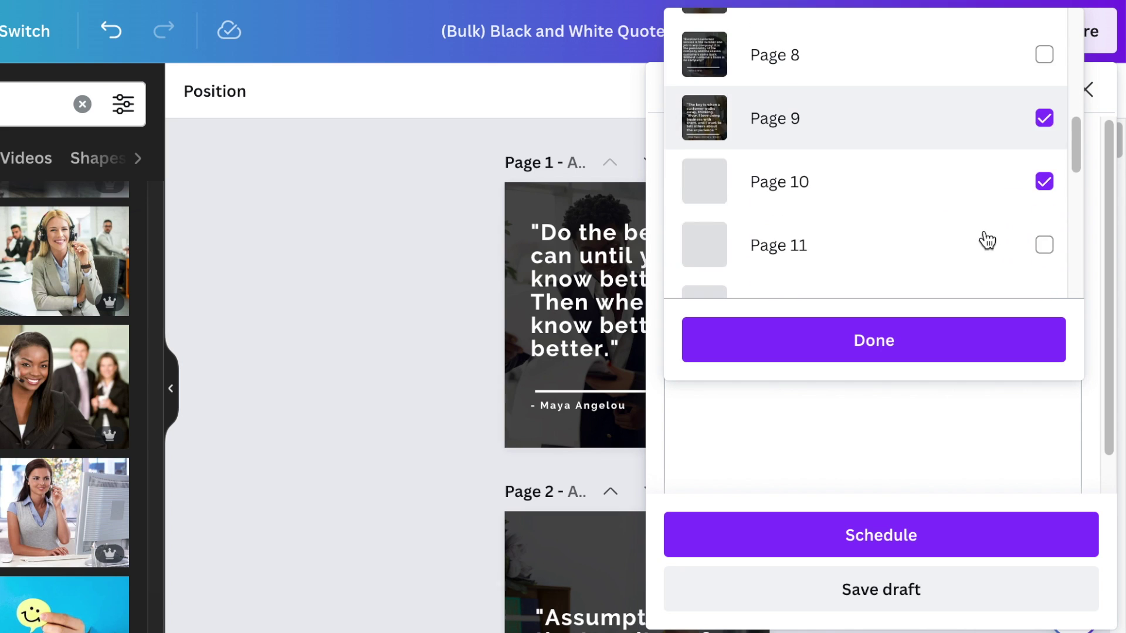
click(1045, 118)
click(1044, 182)
scroll(1004, 219, down, 1)
scroll(1004, 219, down, 3)
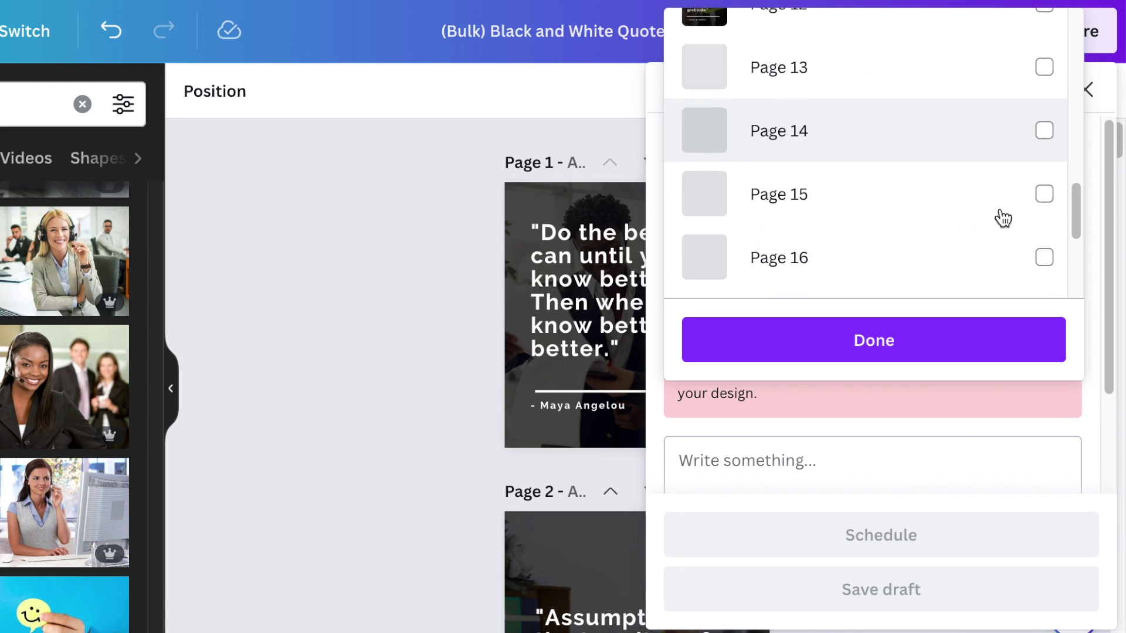
scroll(1004, 219, down, 3)
scroll(996, 206, up, 8)
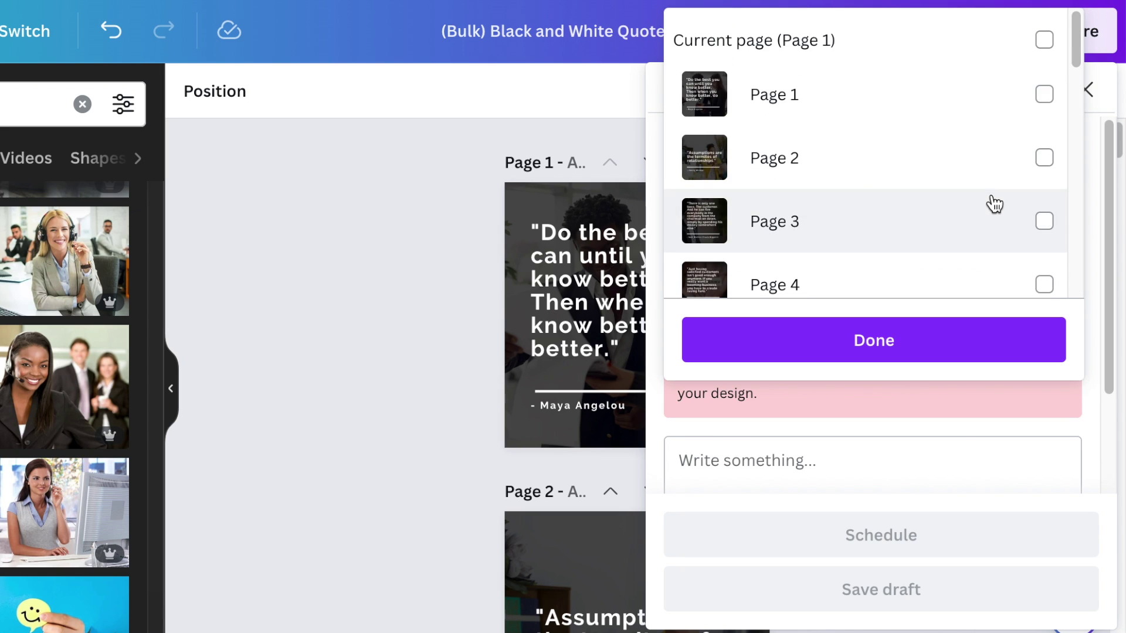
Step: Include only Page 1 in the post and confirm the selection
click(1044, 94)
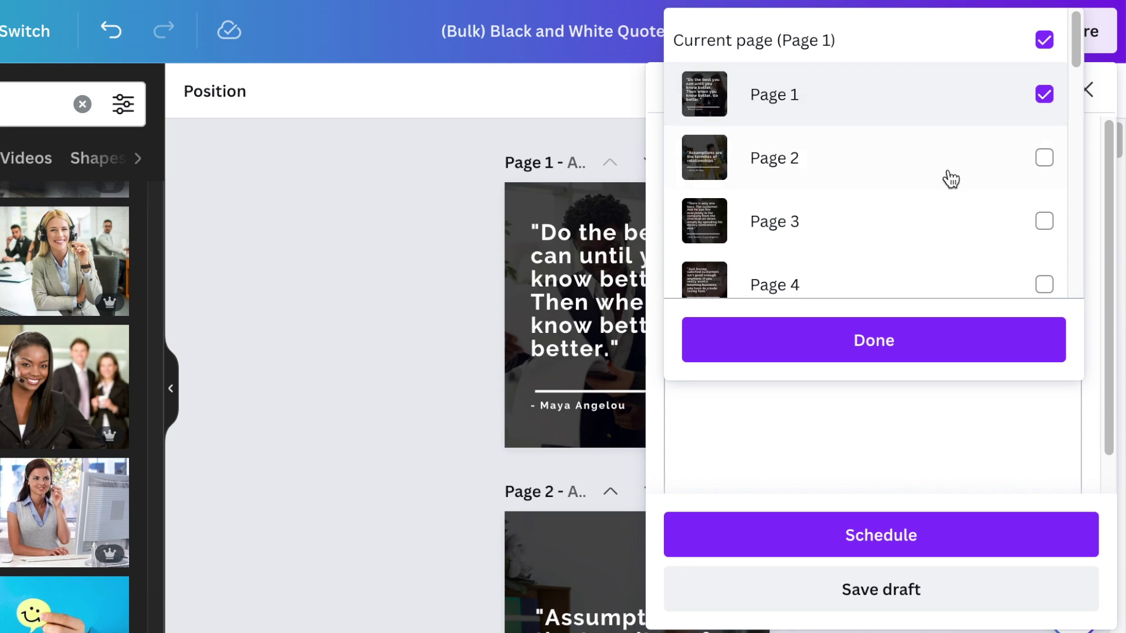
click(899, 344)
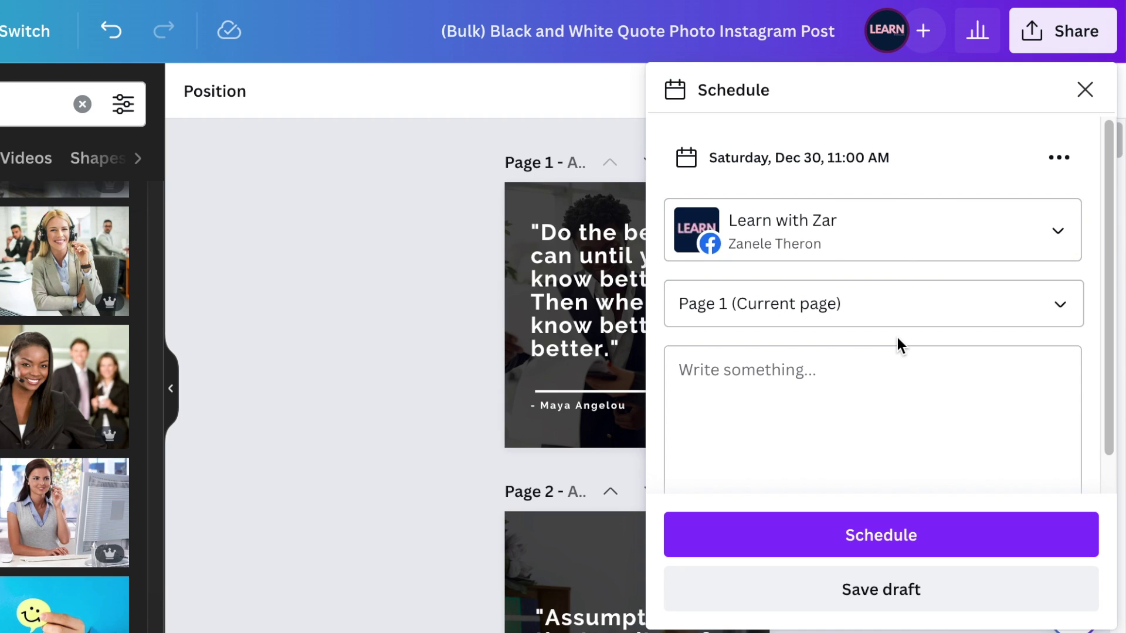
Step: Caption the post "Do better in the new year." and schedule it to the Facebook page
click(743, 375)
text(Do better in the new year.)
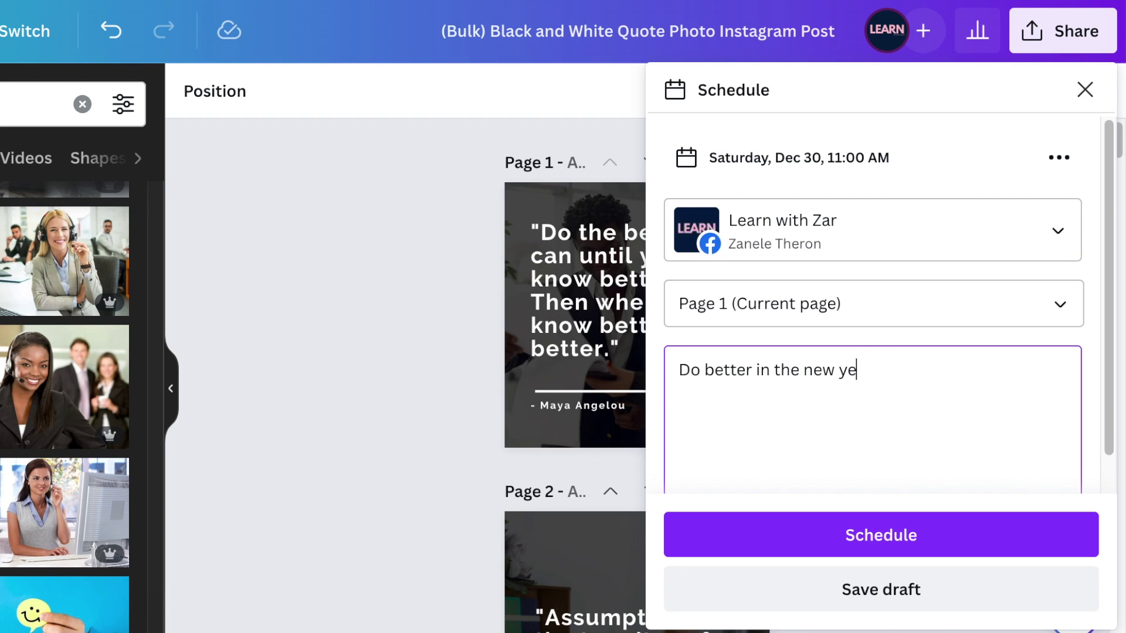
click(741, 360)
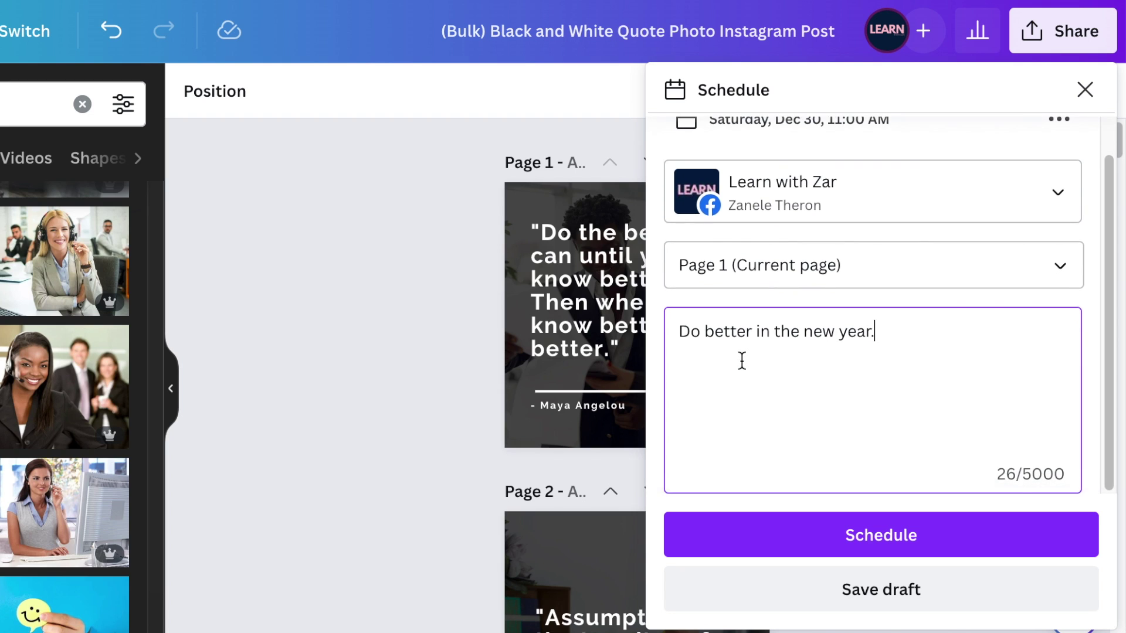
click(877, 538)
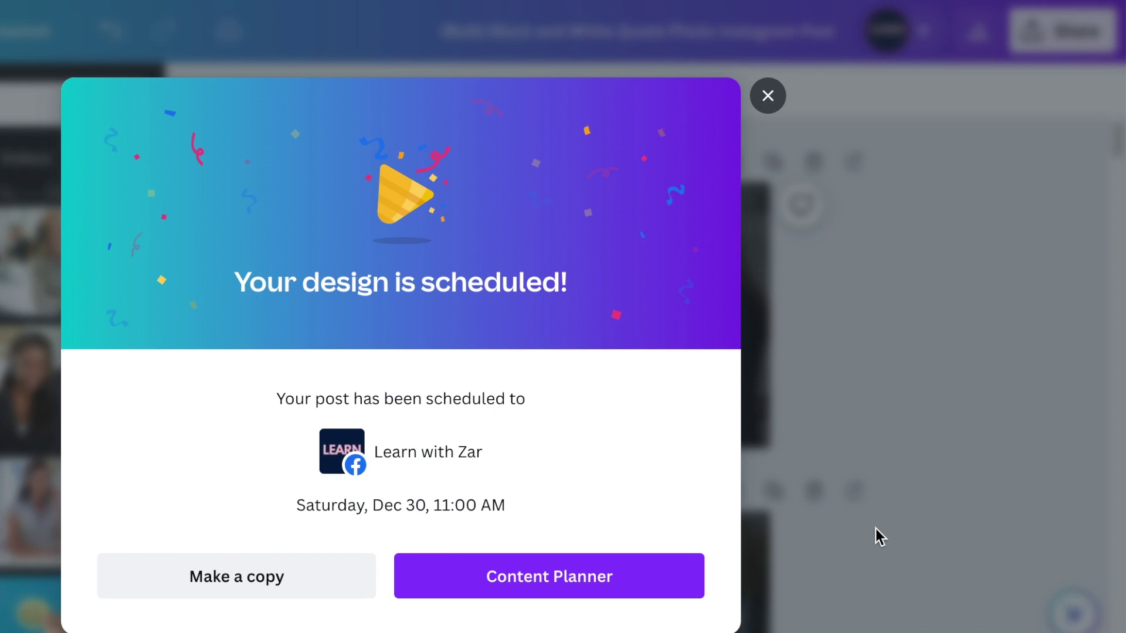
Step: Go to the Content Planner from the scheduled confirmation dialog
click(550, 584)
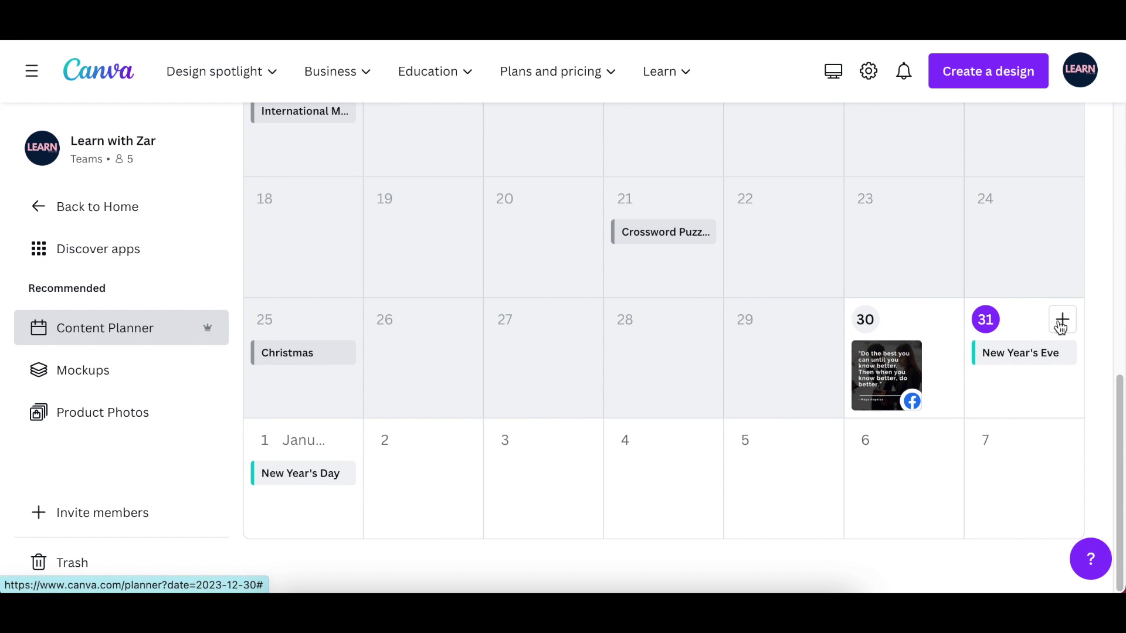
Step: Create a new post on December 31 in the Content Planner calendar
click(1060, 321)
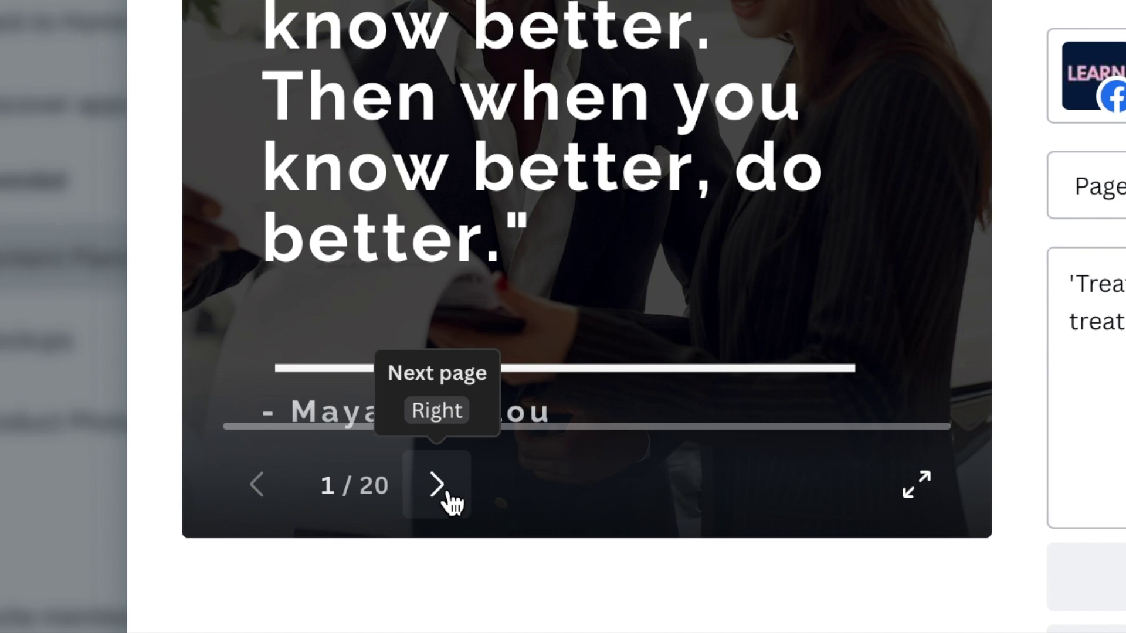
click(442, 491)
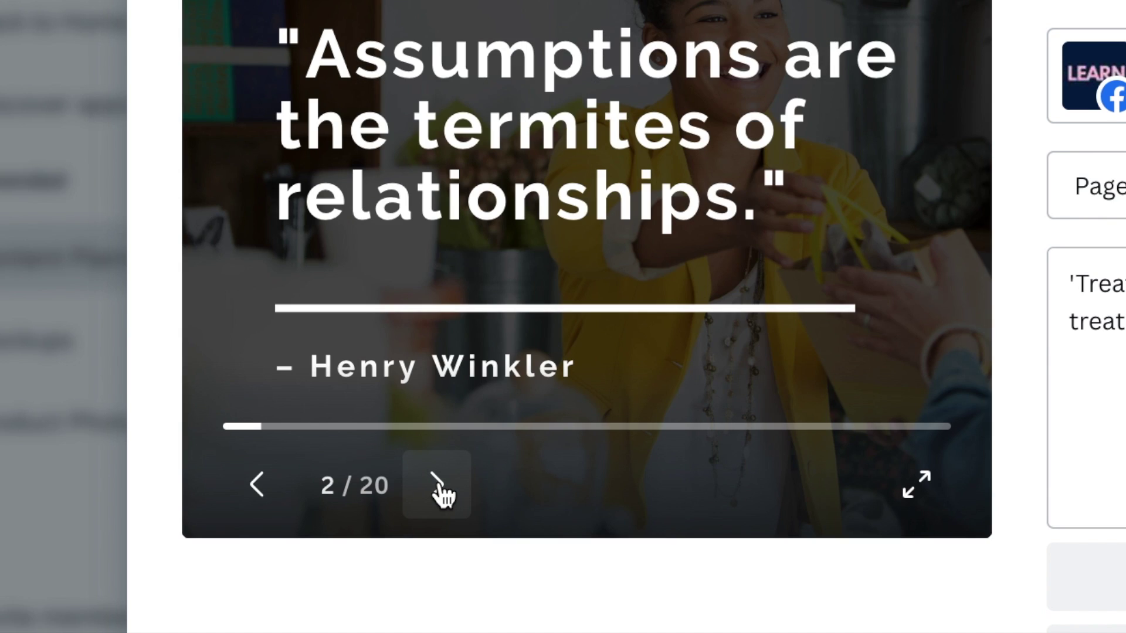
click(443, 491)
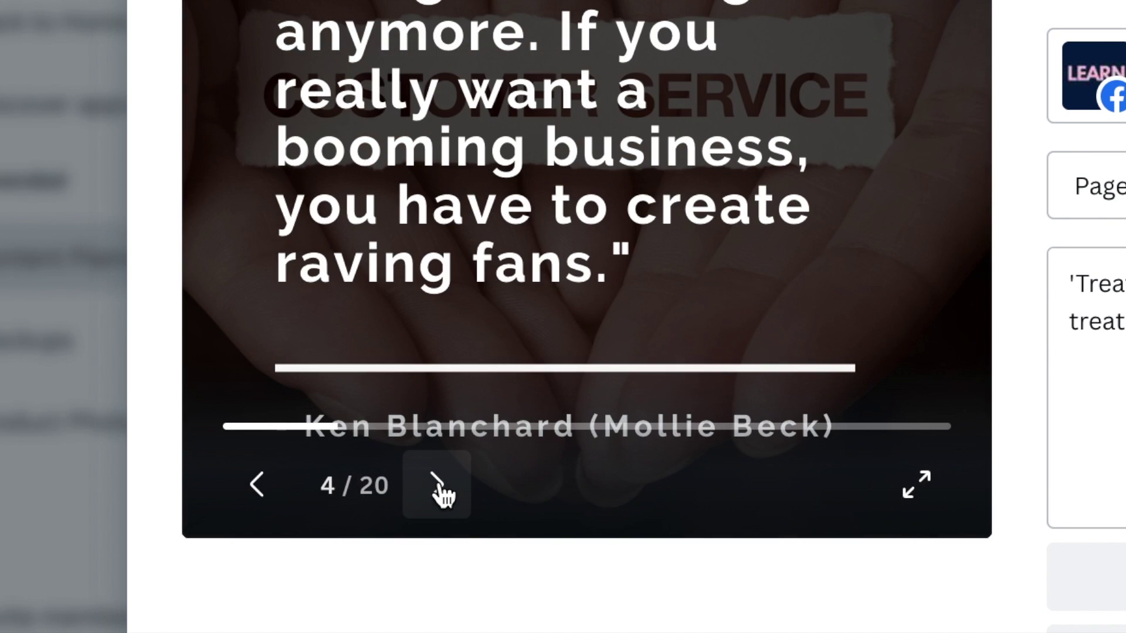
click(442, 490)
click(443, 490)
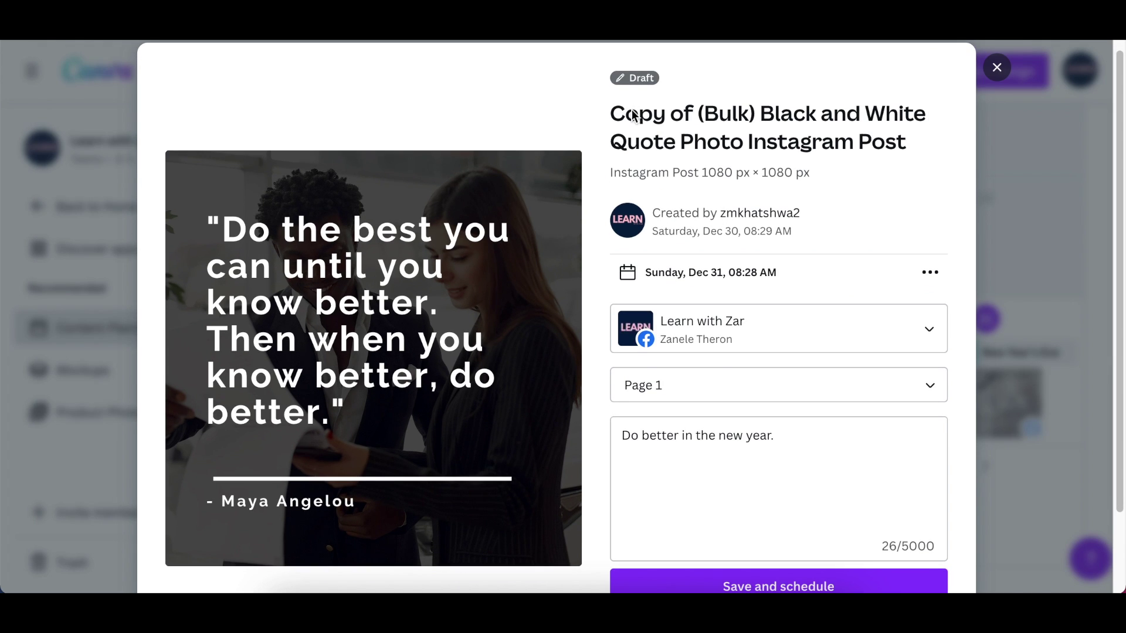
Step: Switch the post's page selection from Page 1 to Page 2 only
click(930, 385)
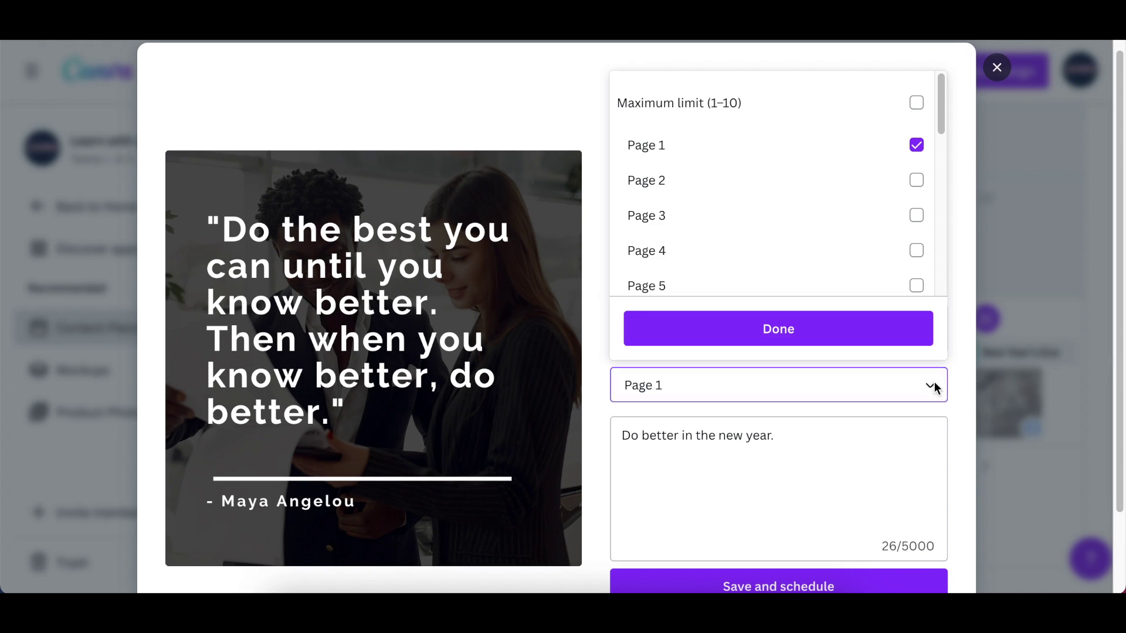
click(916, 179)
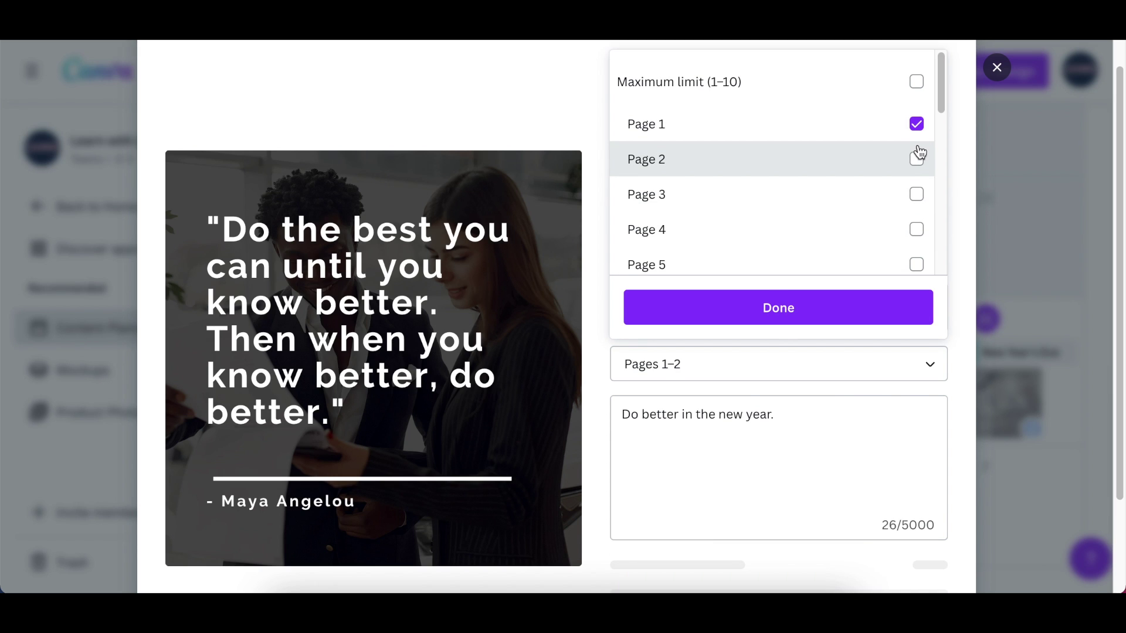
click(917, 146)
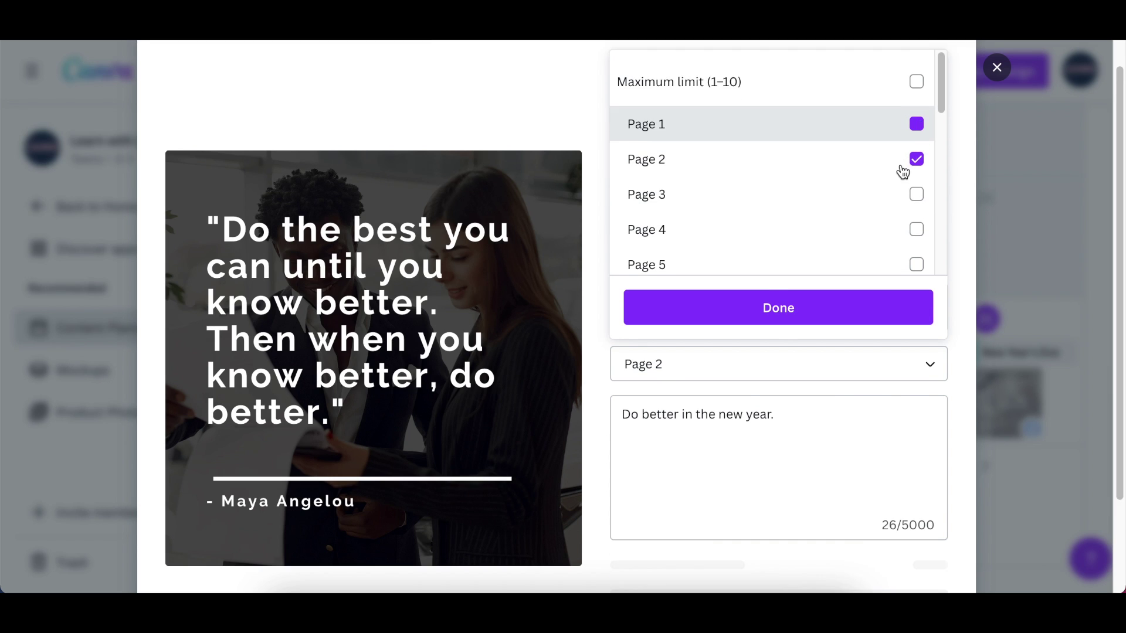
click(819, 328)
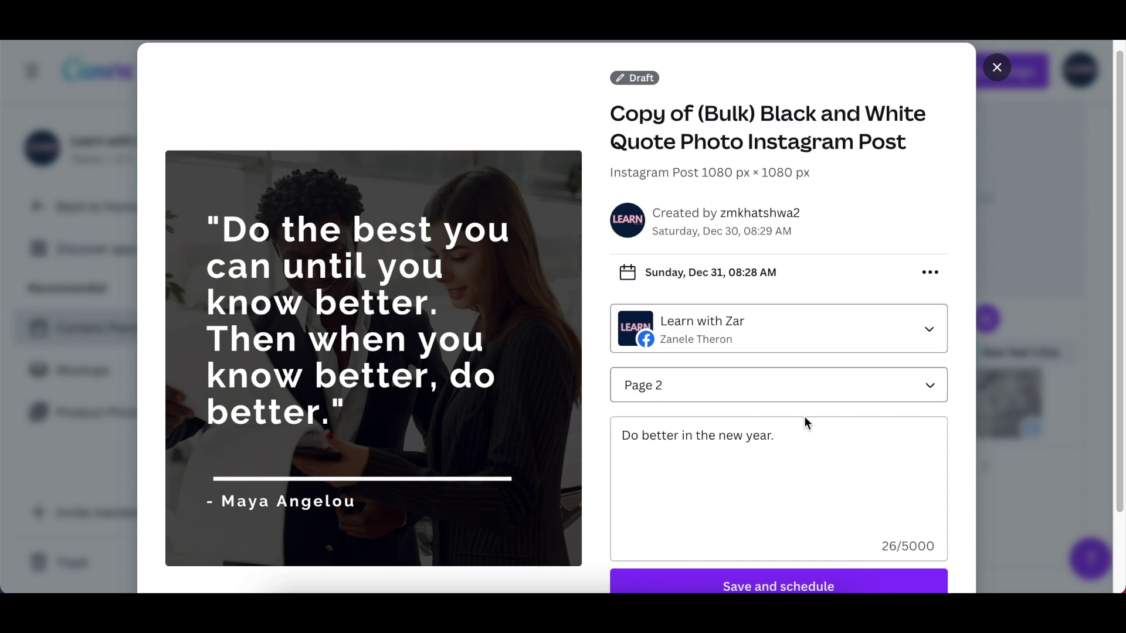
Step: Replace the caption text with "Keep going."
click(804, 429)
scroll(804, 429, down, 1)
drag(783, 391, 595, 396)
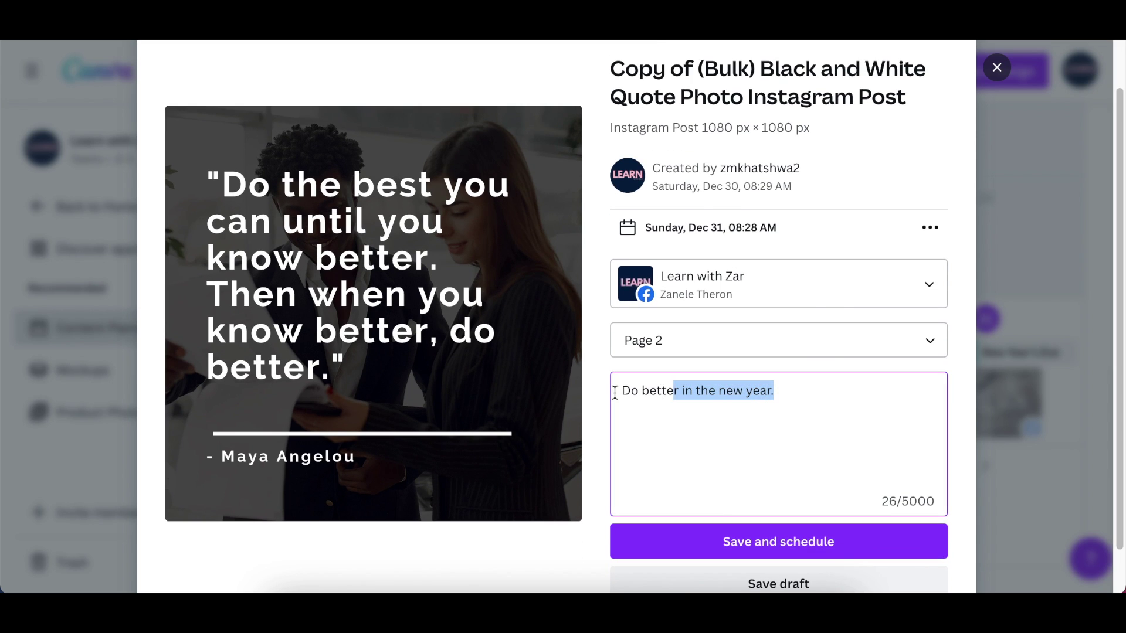
text(Keep going.)
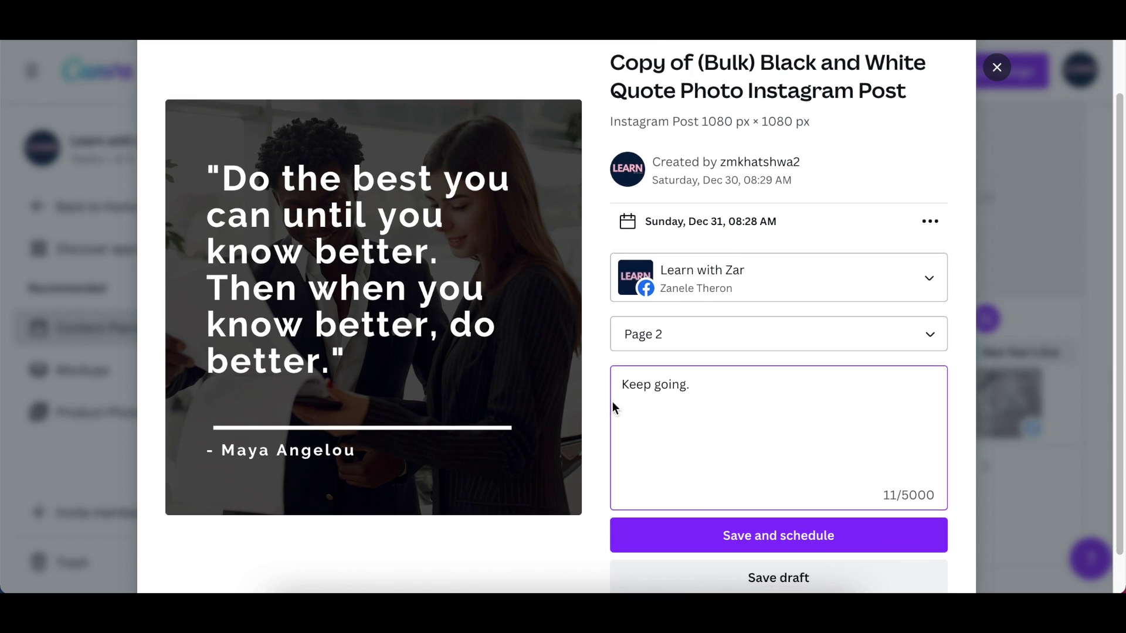
scroll(612, 401, down, 1)
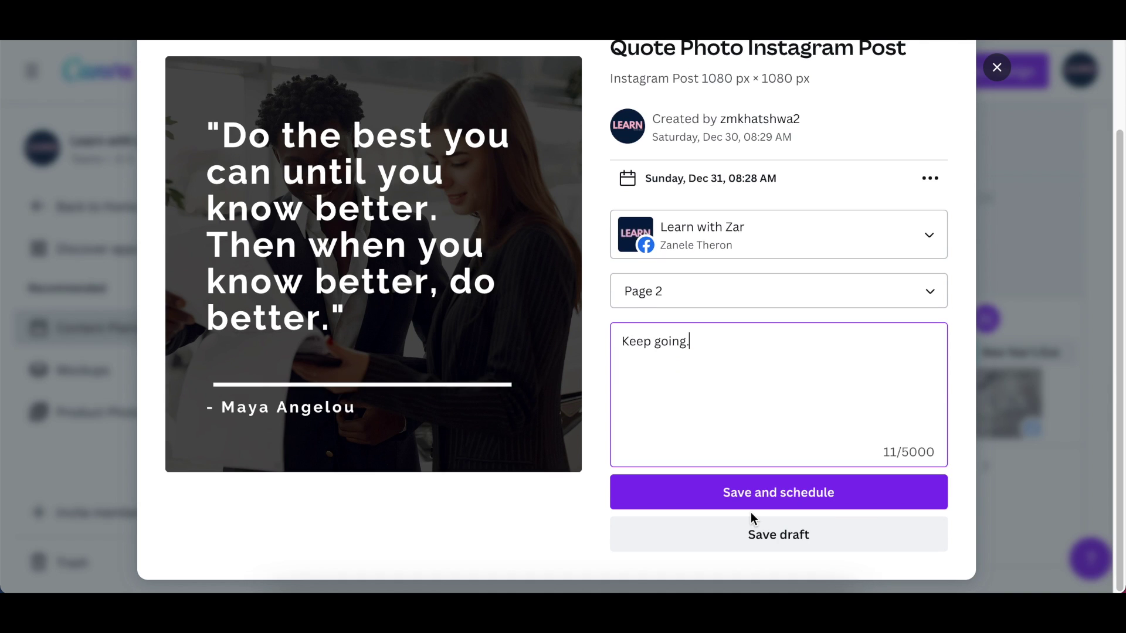
scroll(776, 491, up, 2)
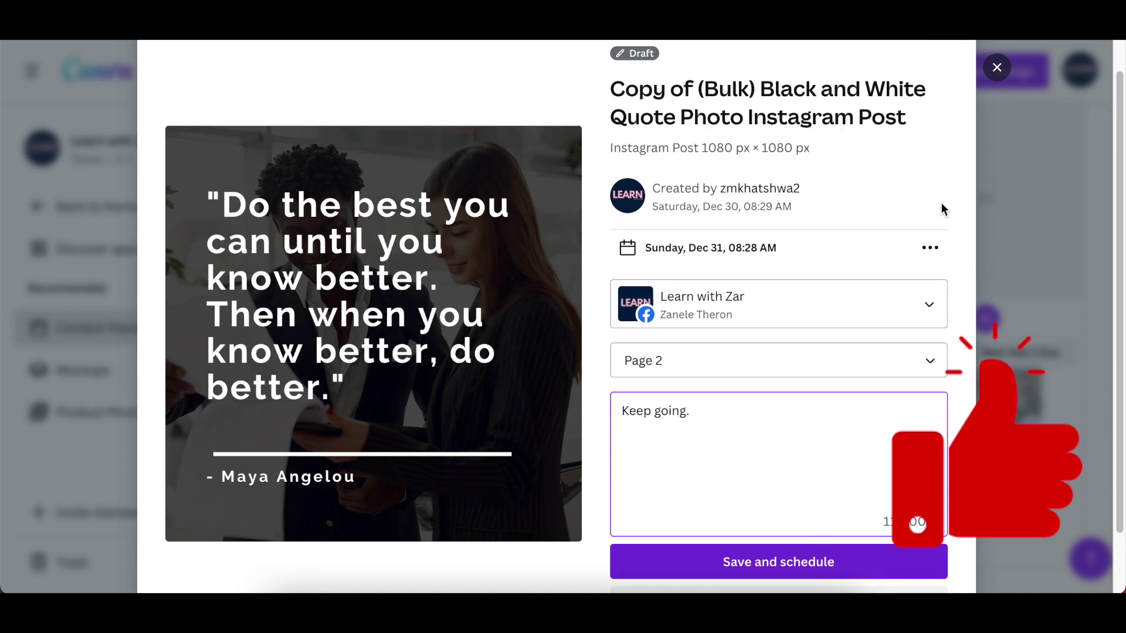
click(931, 262)
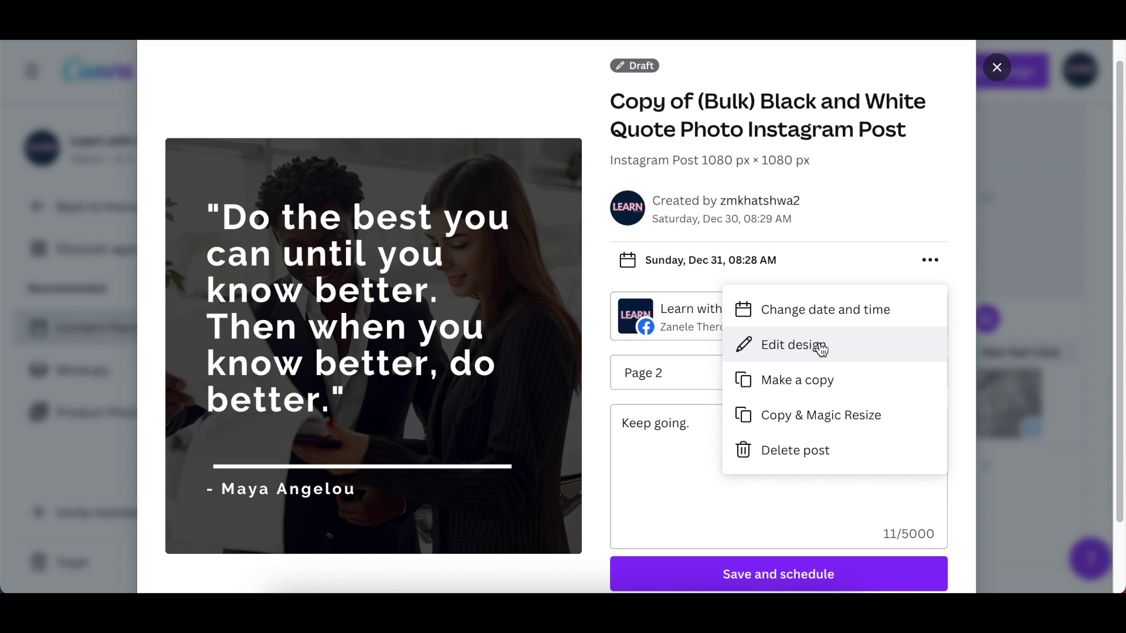
Step: Change the Keep going post's schedule to Sunday, Dec 31 at 11:00 AM
click(822, 310)
click(649, 474)
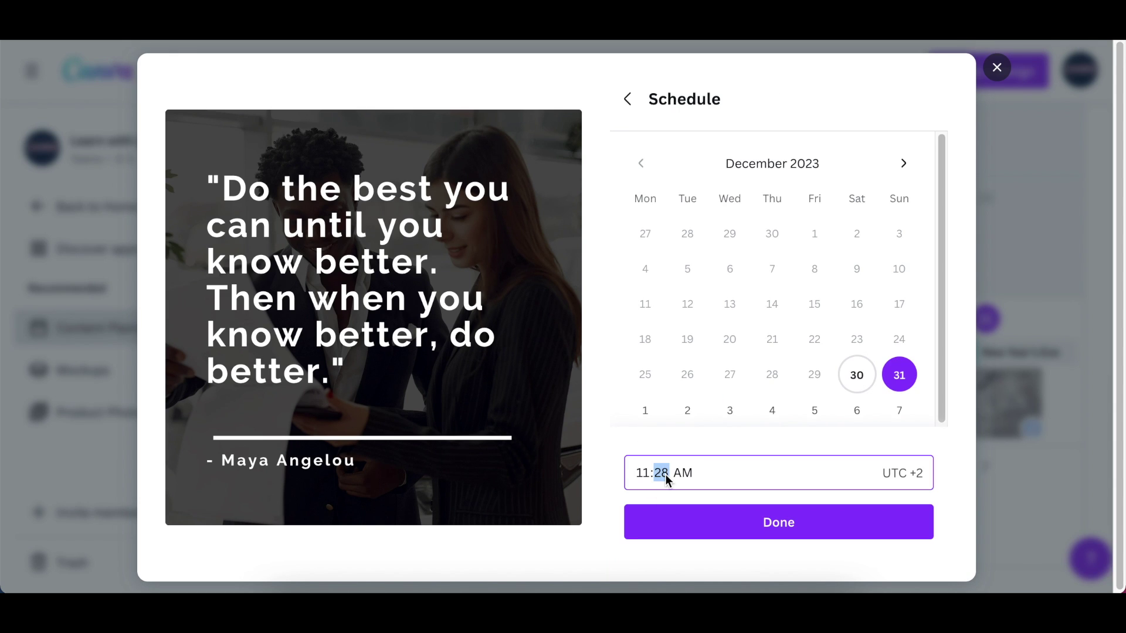
click(779, 521)
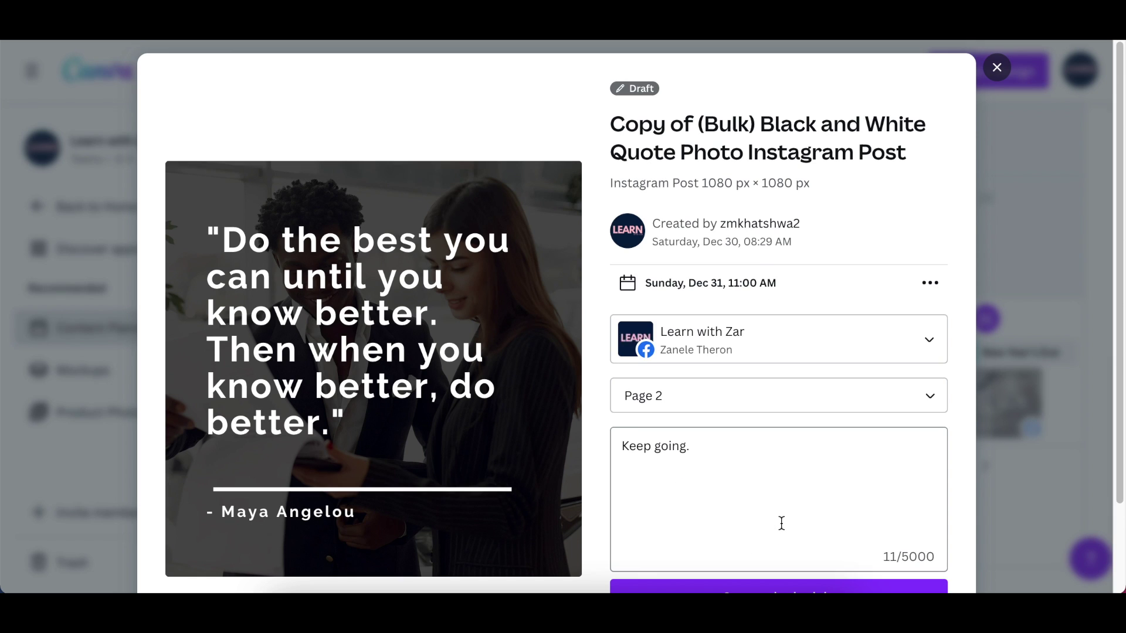
scroll(782, 524, down, 3)
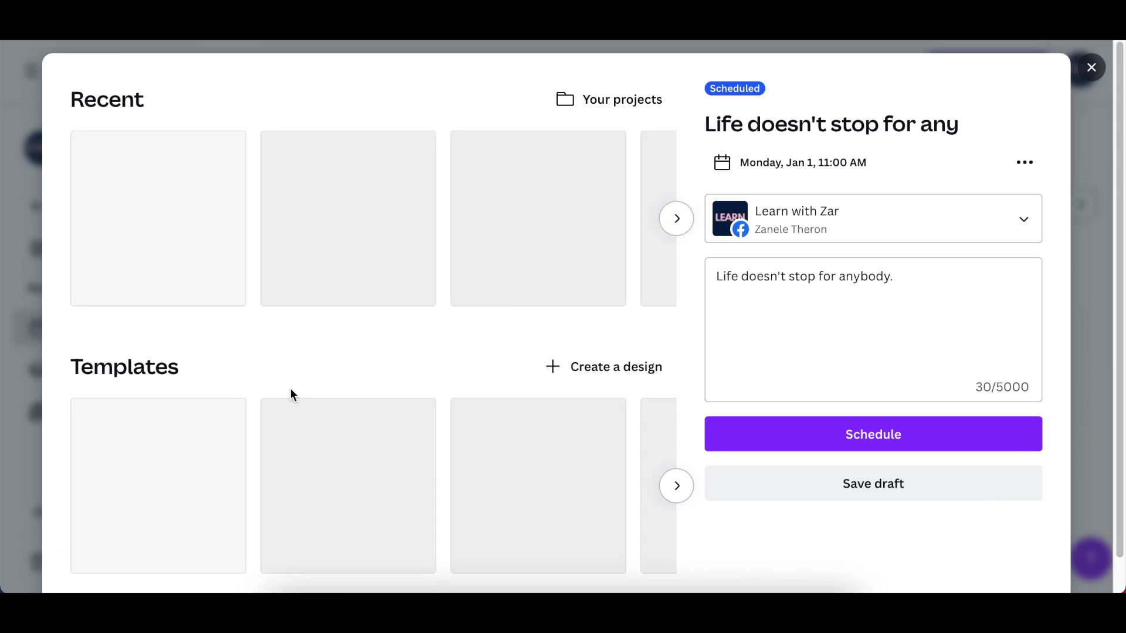
scroll(797, 502, down, 1)
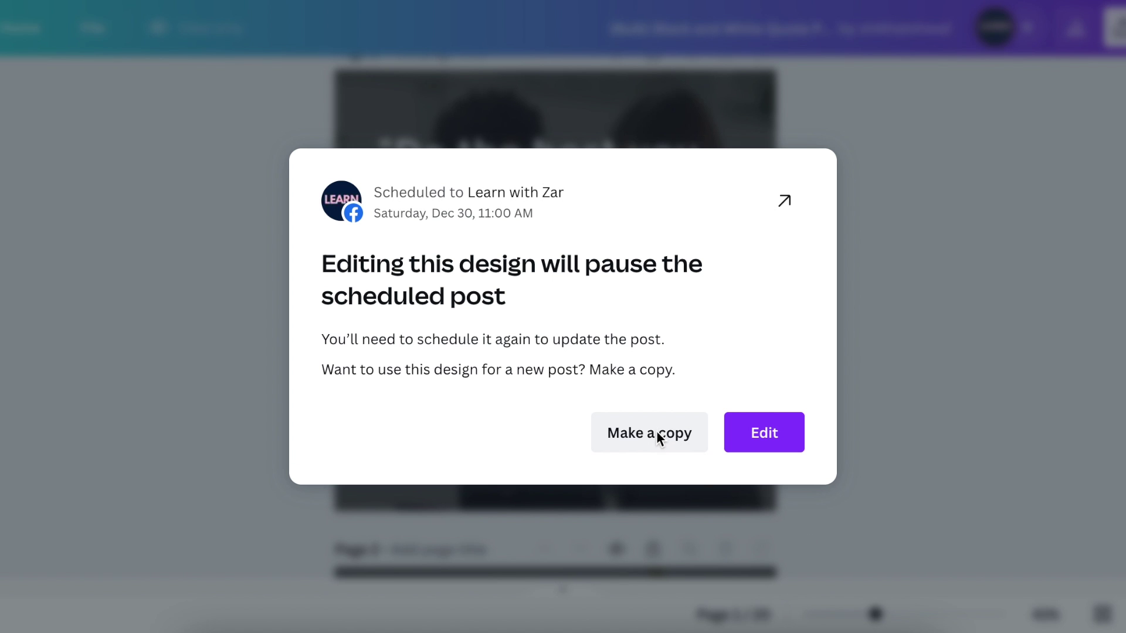
Step: Make a copy of the scheduled design and bring up the Jan 5 post's details
click(654, 432)
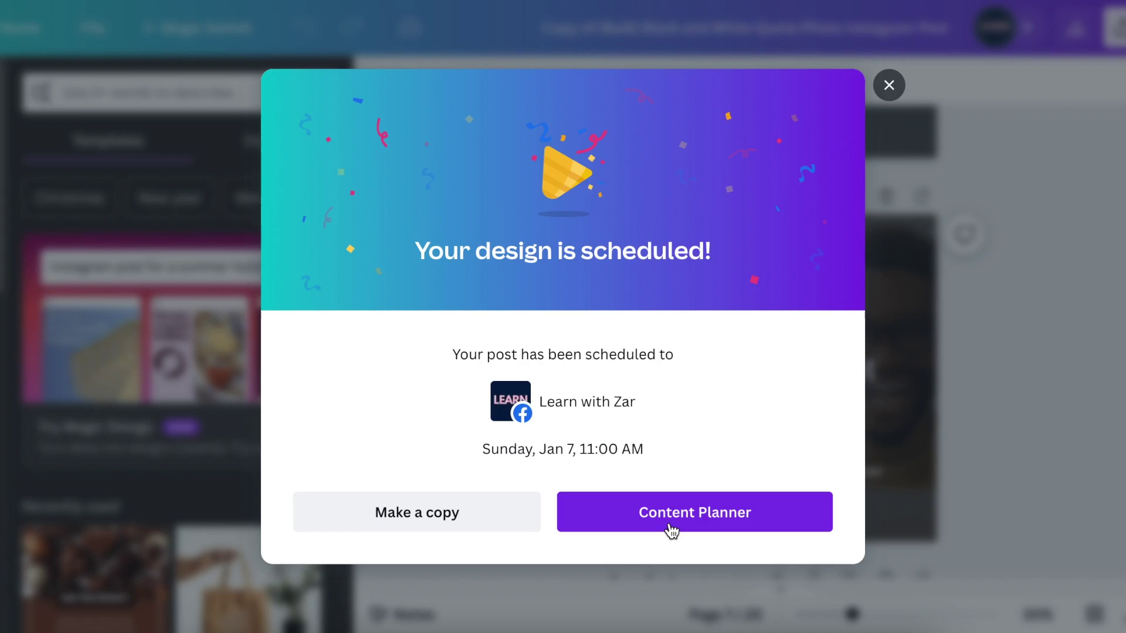
click(671, 528)
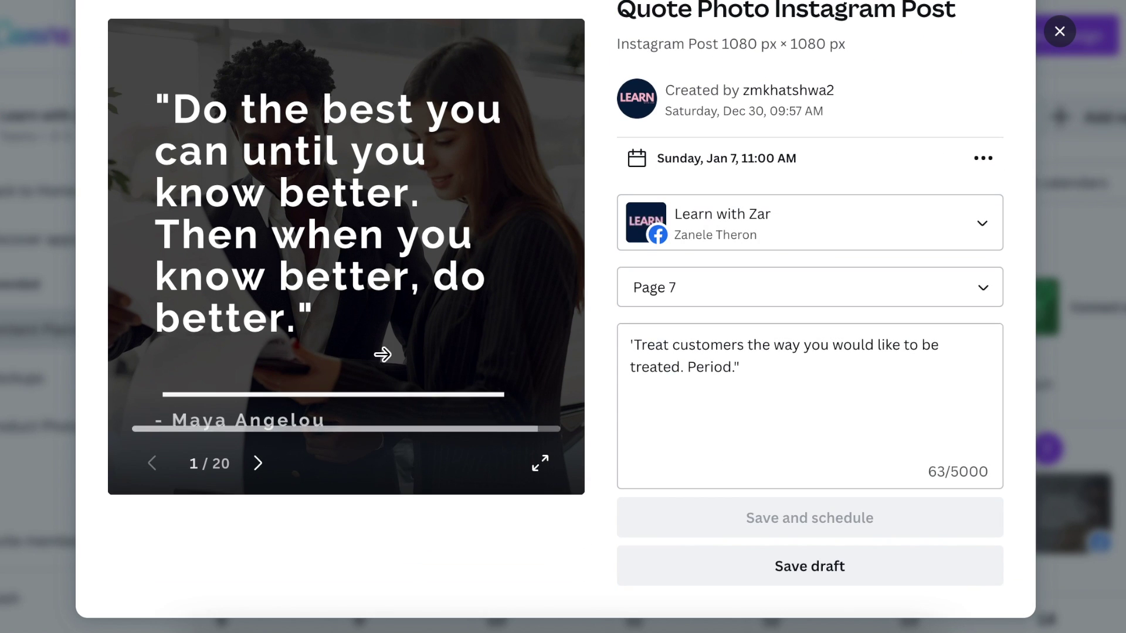
click(262, 465)
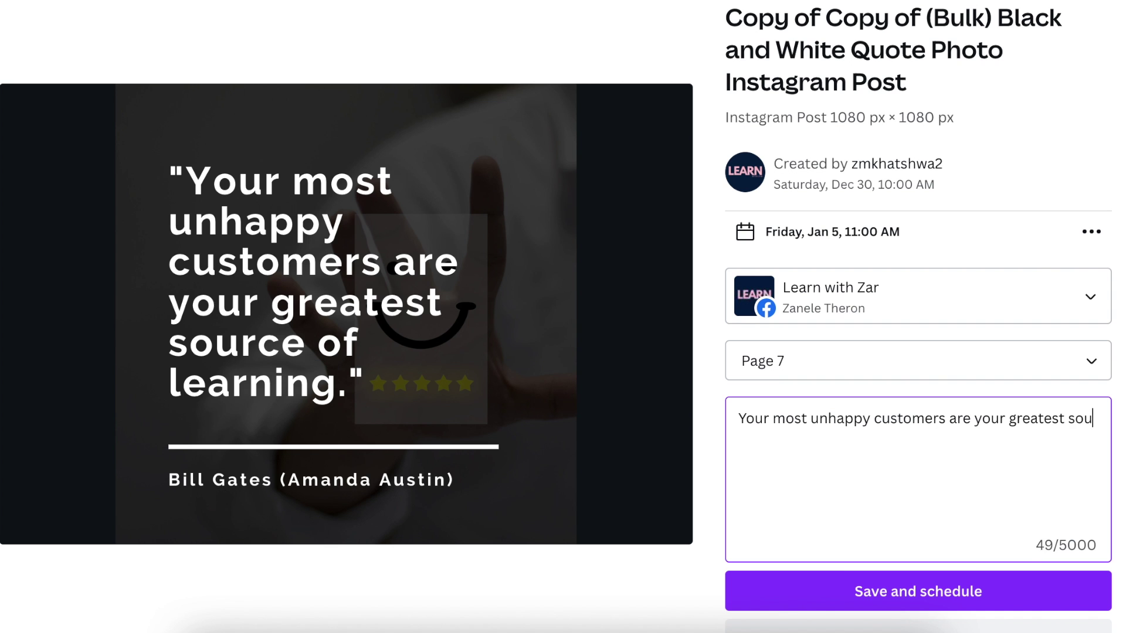
text(rce of learning.")
scroll(917, 352, down, 2)
Step: Add page 5 to the Jan 5 post's page selection
click(1090, 288)
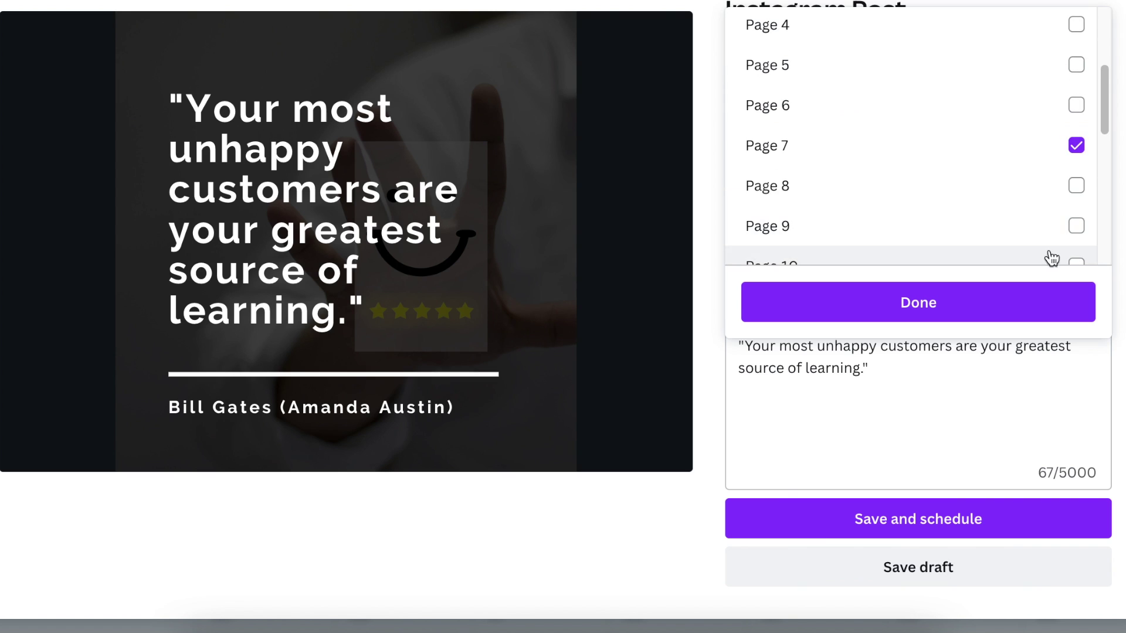
click(1076, 66)
Step: Confirm the page selection and save and schedule the current post
click(1076, 146)
click(919, 302)
click(918, 519)
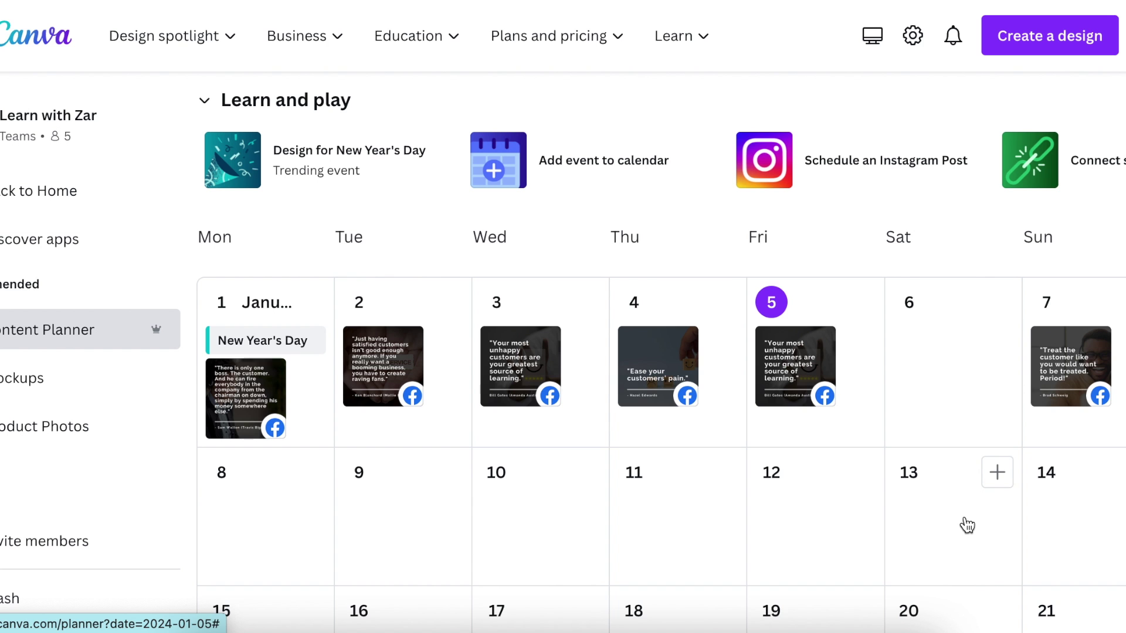
Step: Schedule the Jan 6 draft to the Learn with Zar Facebook page and save it
click(952, 361)
click(173, 134)
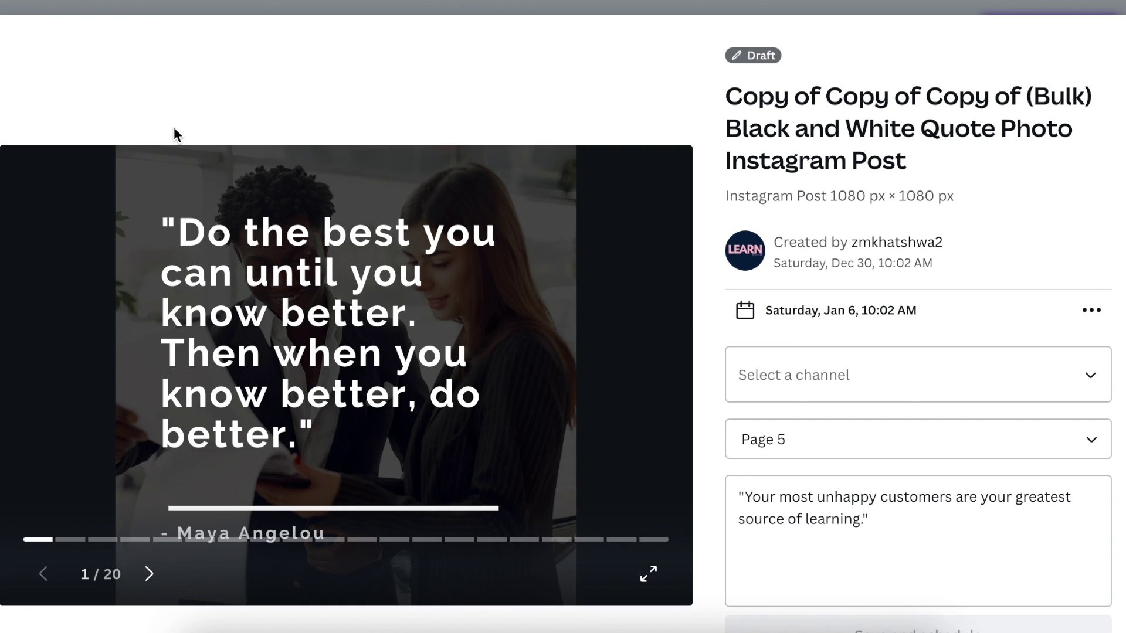
click(833, 497)
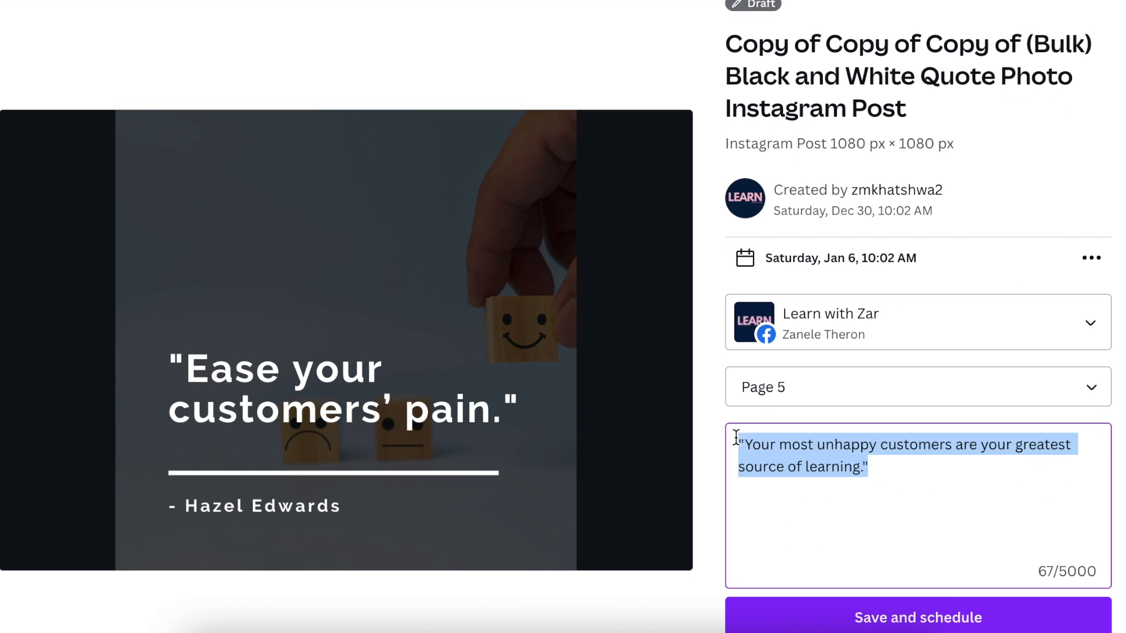
click(1076, 143)
click(1075, 103)
click(918, 301)
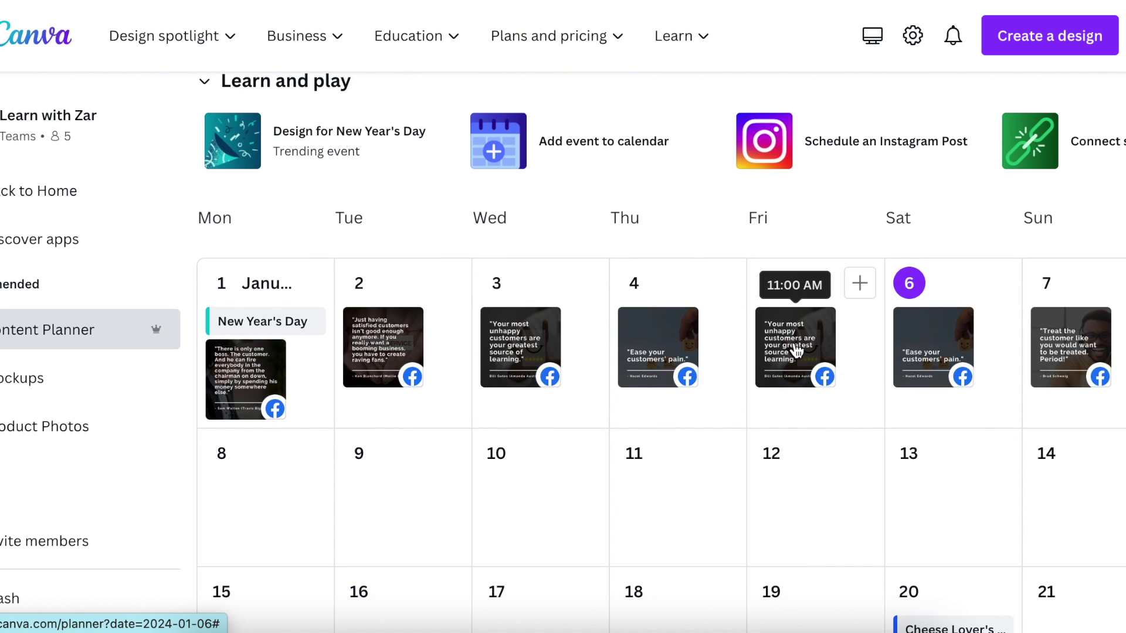
Step: Reopen the Friday, Jan 5 post, keep Learn with Zar as channel, and share design page 7
click(796, 347)
click(801, 378)
click(796, 409)
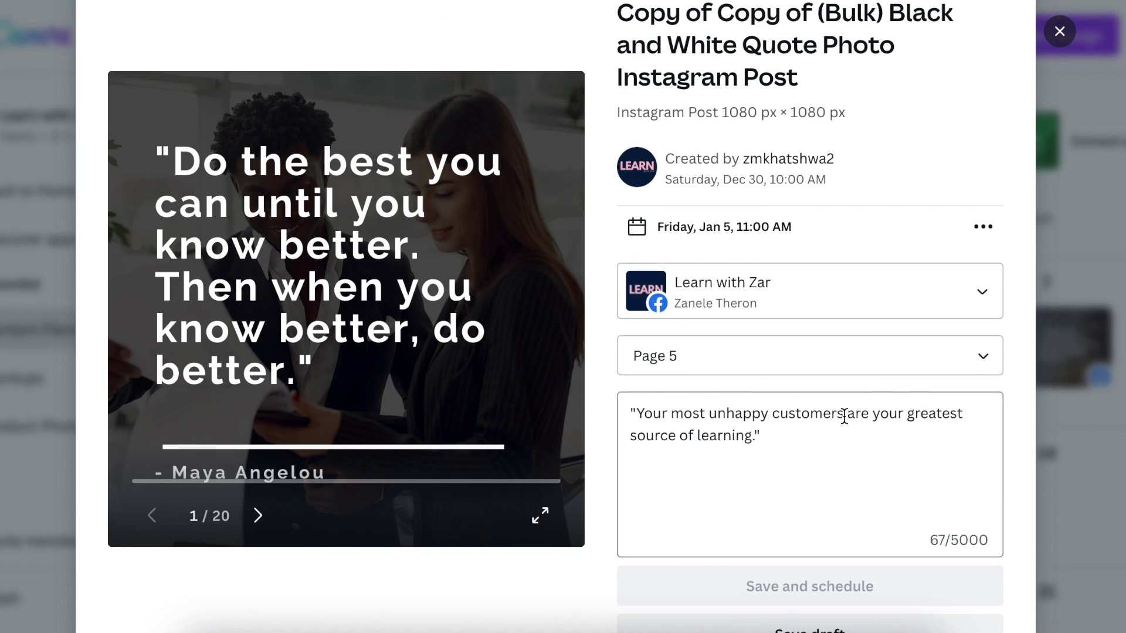
click(810, 355)
scroll(809, 264, down, 3)
click(950, 387)
click(809, 563)
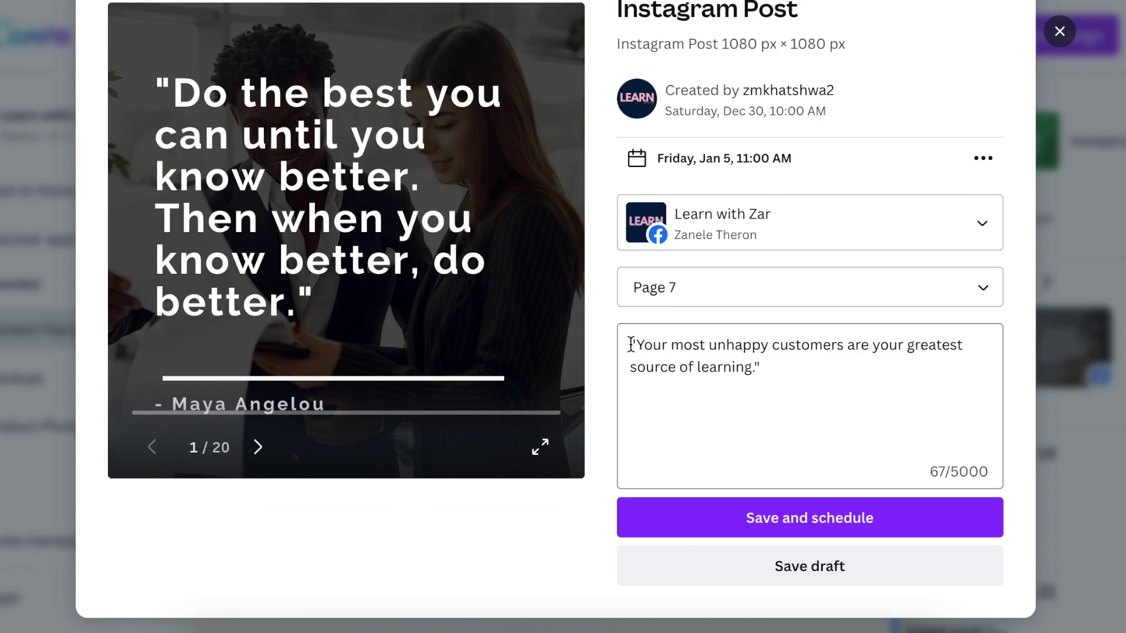
Step: Preview the next design page and switch the Jan 5 post to share page 8
click(258, 447)
click(258, 447)
click(258, 447)
click(809, 288)
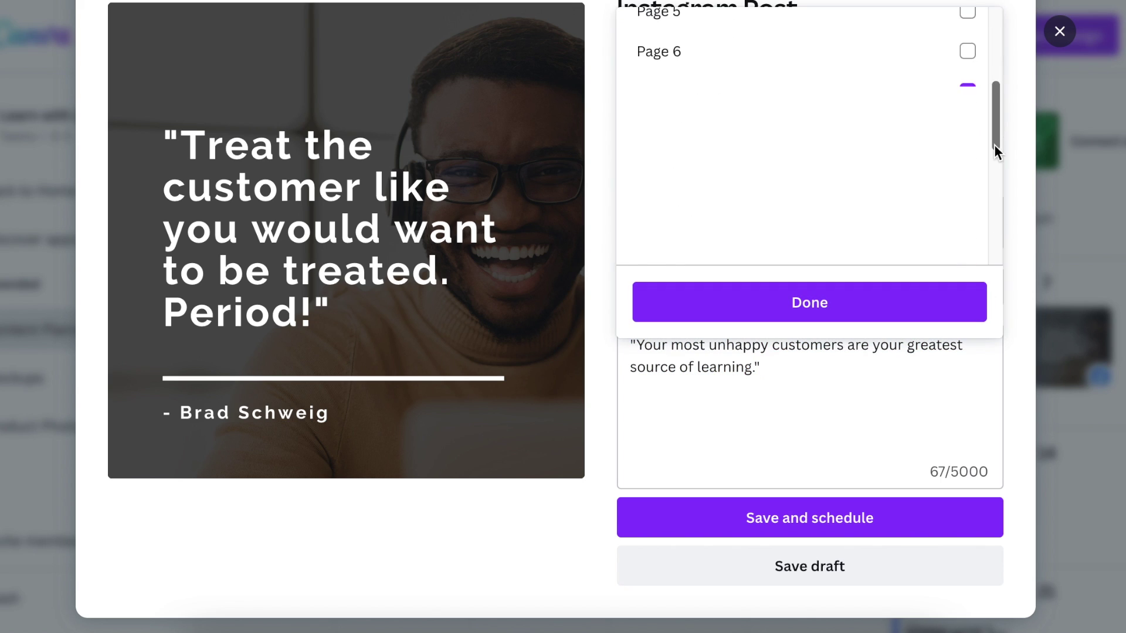
click(962, 340)
click(809, 302)
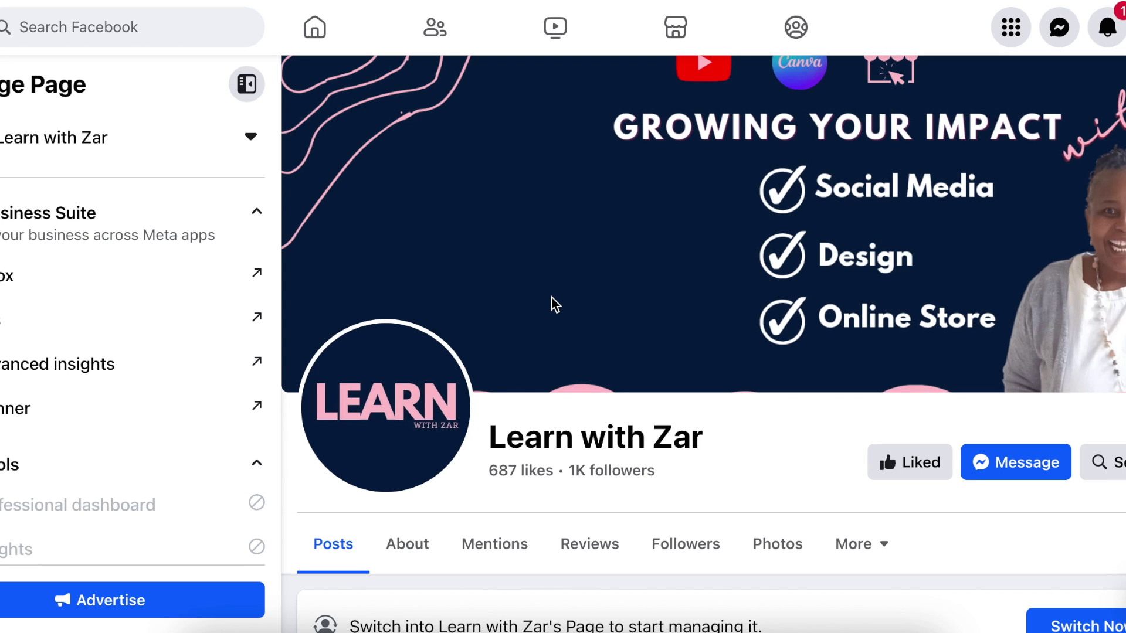
scroll(553, 304, down, 3)
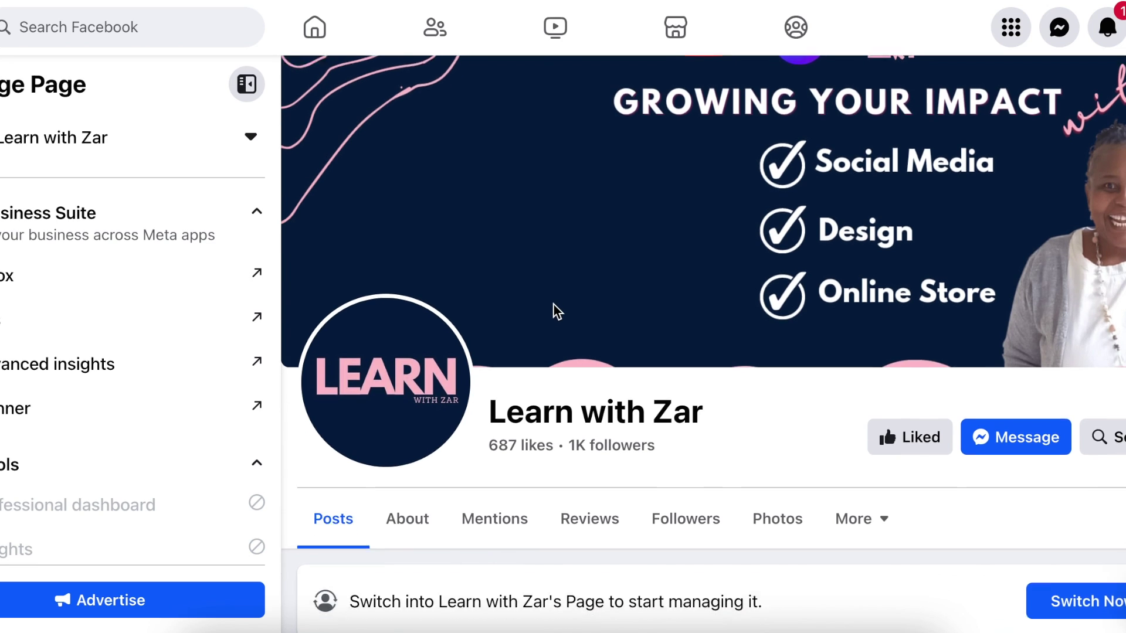
scroll(554, 304, down, 3)
scroll(554, 306, down, 5)
scroll(554, 305, down, 4)
scroll(553, 306, down, 4)
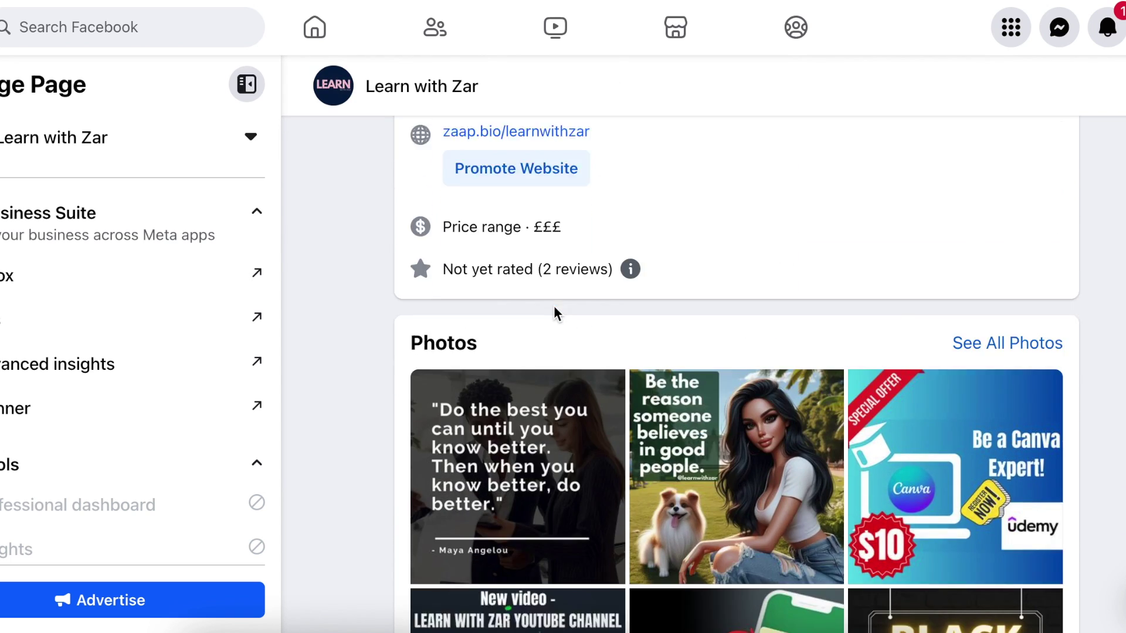
scroll(552, 306, down, 4)
scroll(553, 305, down, 4)
scroll(553, 305, down, 3)
scroll(553, 315, down, 4)
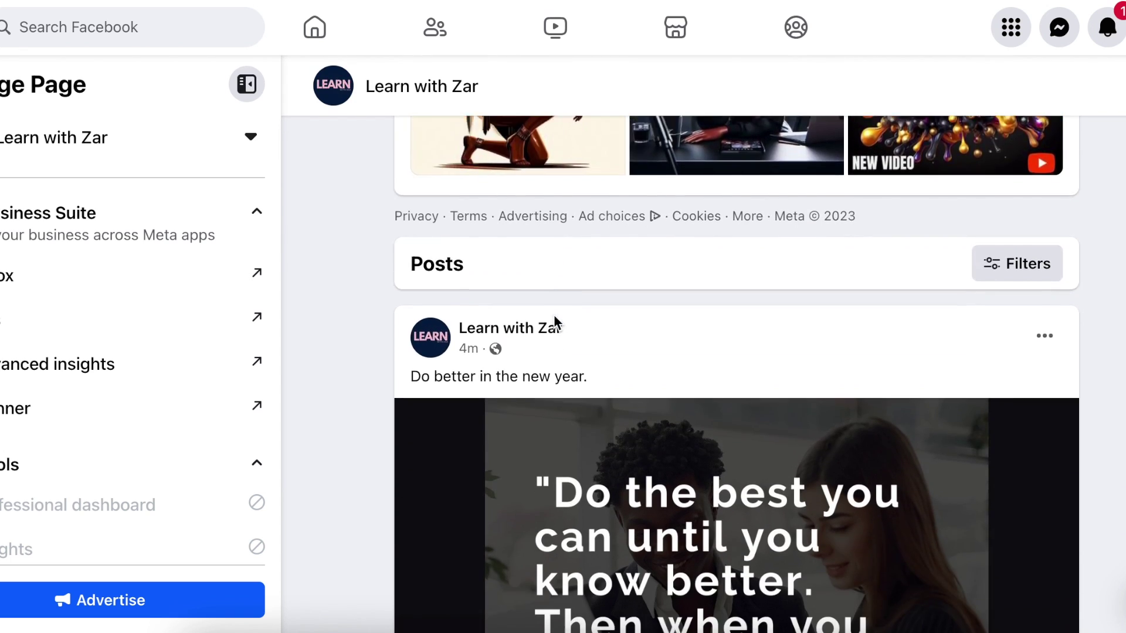
scroll(554, 314, down, 3)
scroll(553, 314, down, 2)
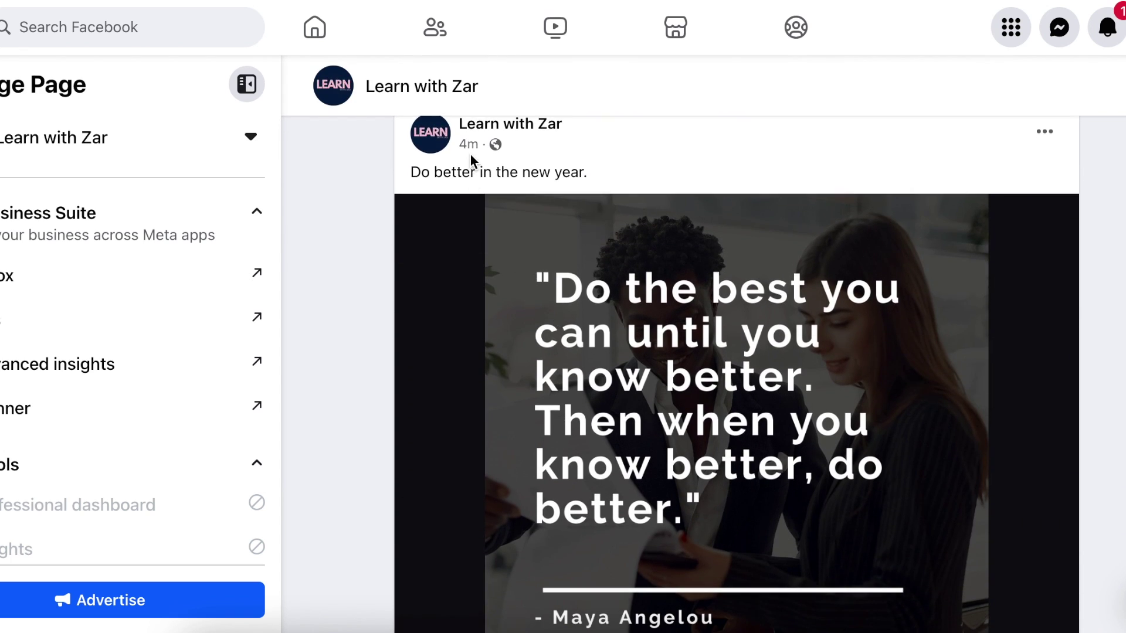
scroll(477, 195, down, 1)
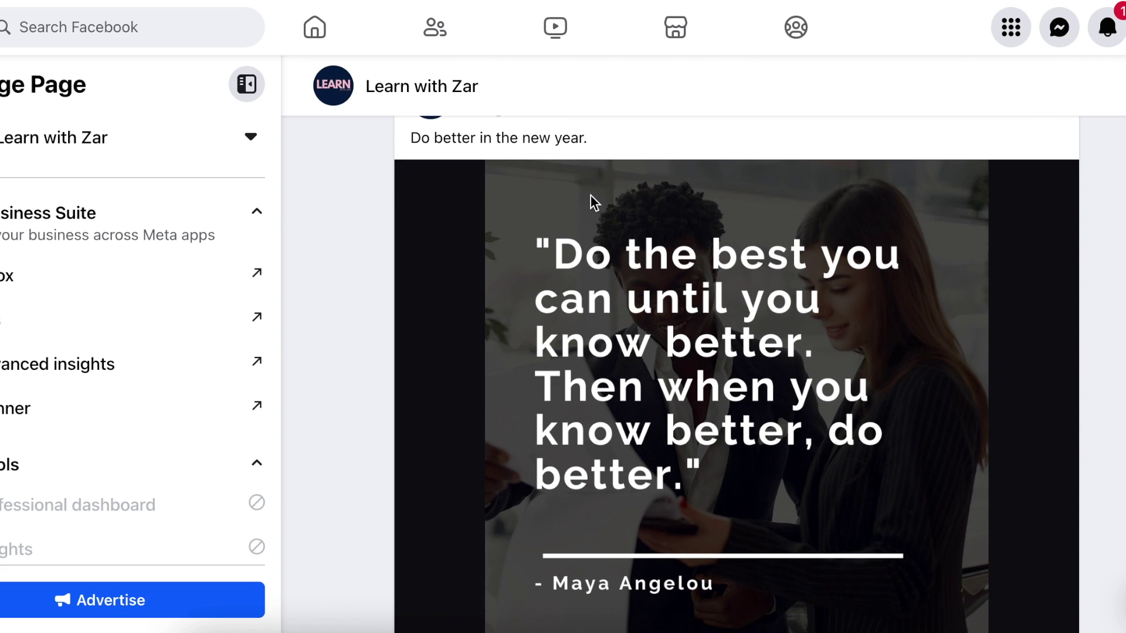
scroll(590, 196, down, 1)
scroll(616, 207, down, 2)
scroll(616, 208, down, 1)
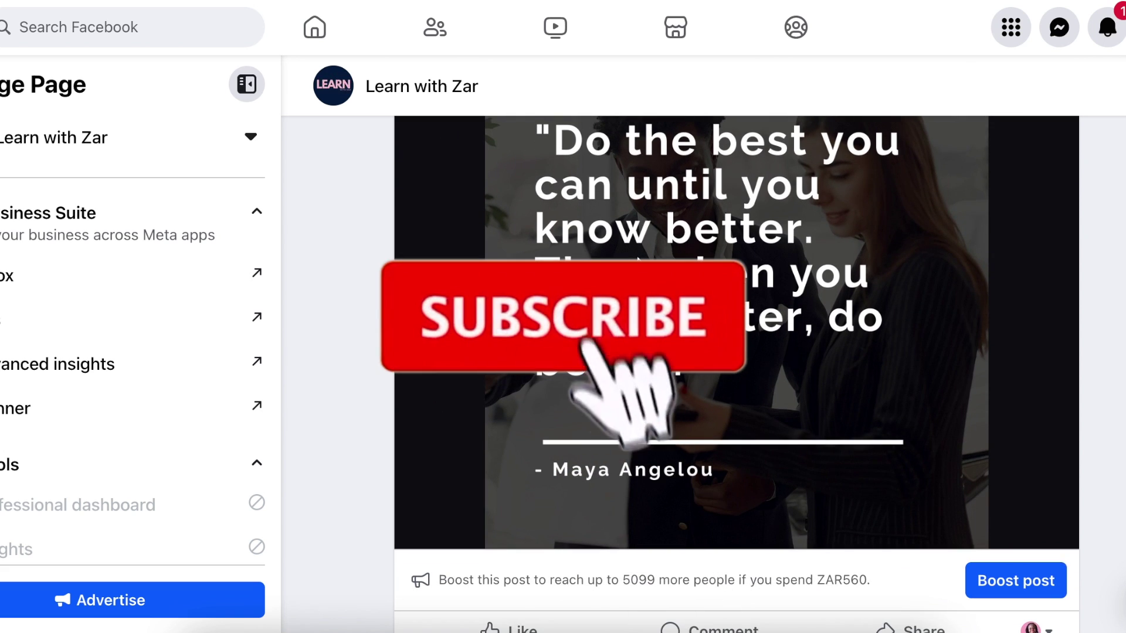